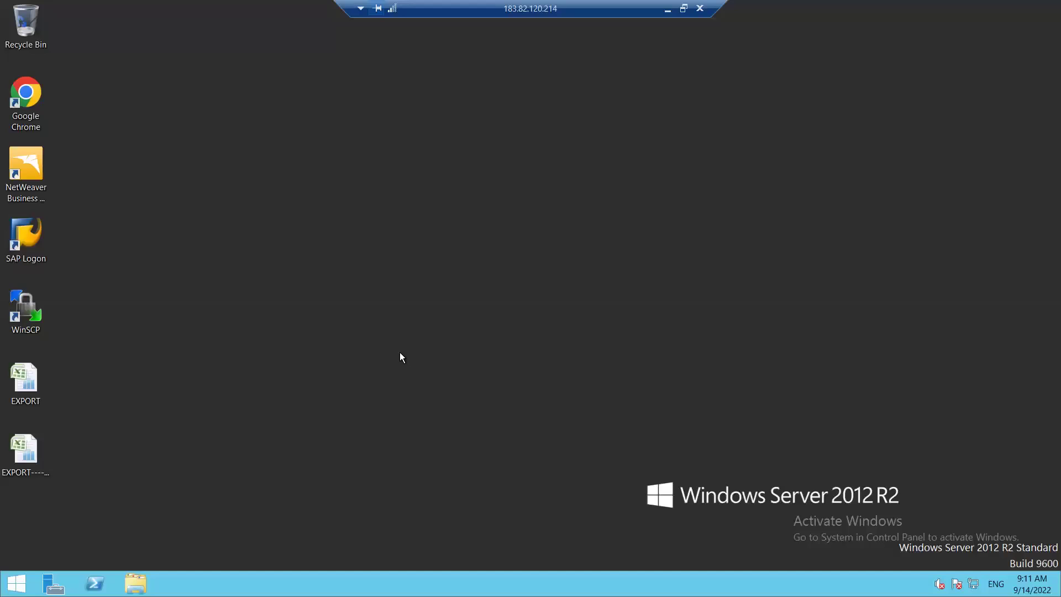
# Log on to the s4hana connection in client 100 with user and password, dismissing the notice
pyautogui.doubleClick(25, 240)
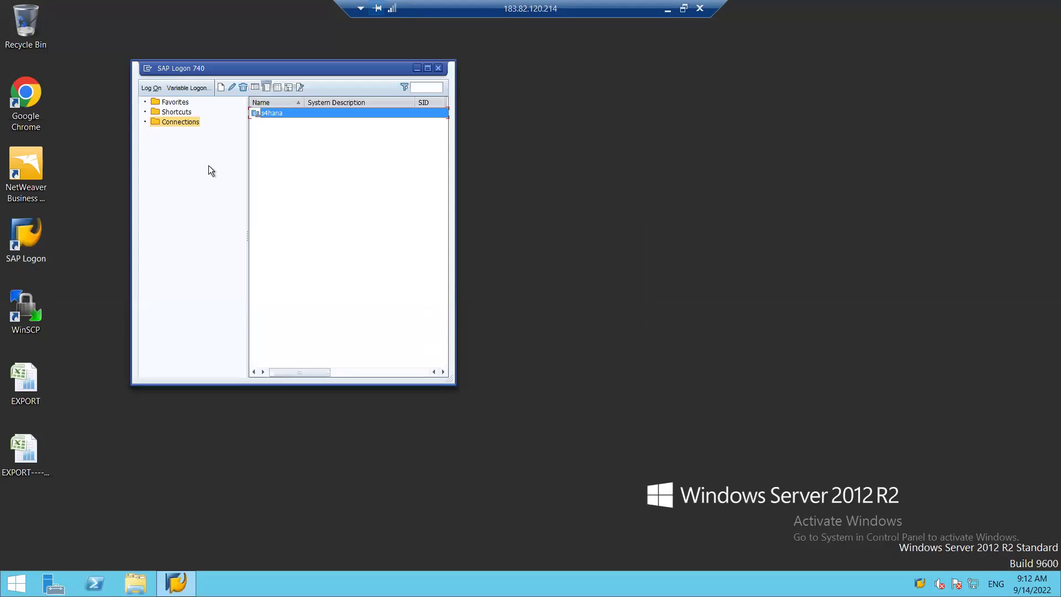
pyautogui.doubleClick(285, 113)
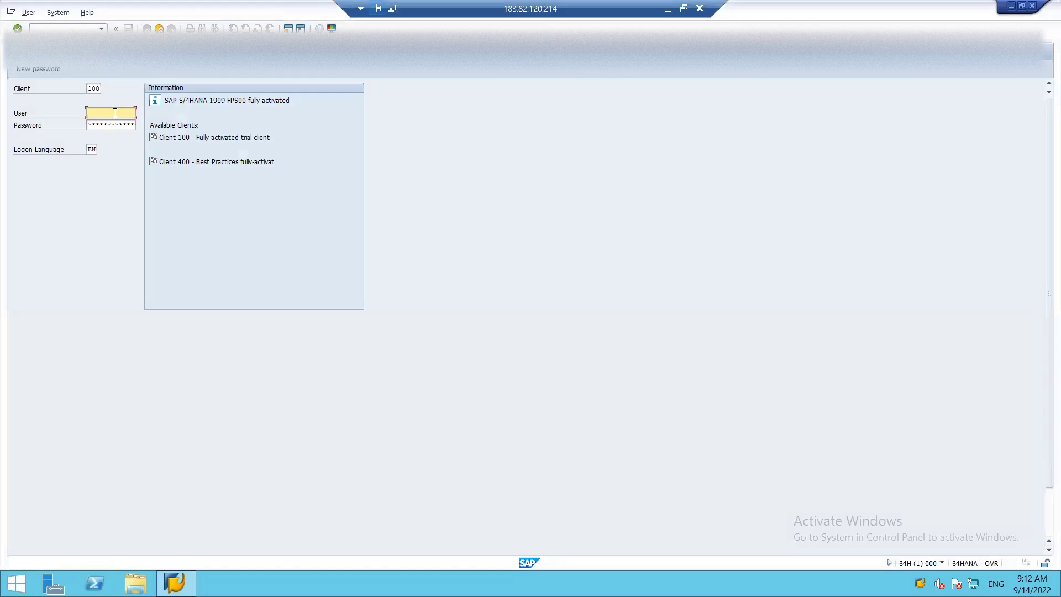
pyautogui.write('28')
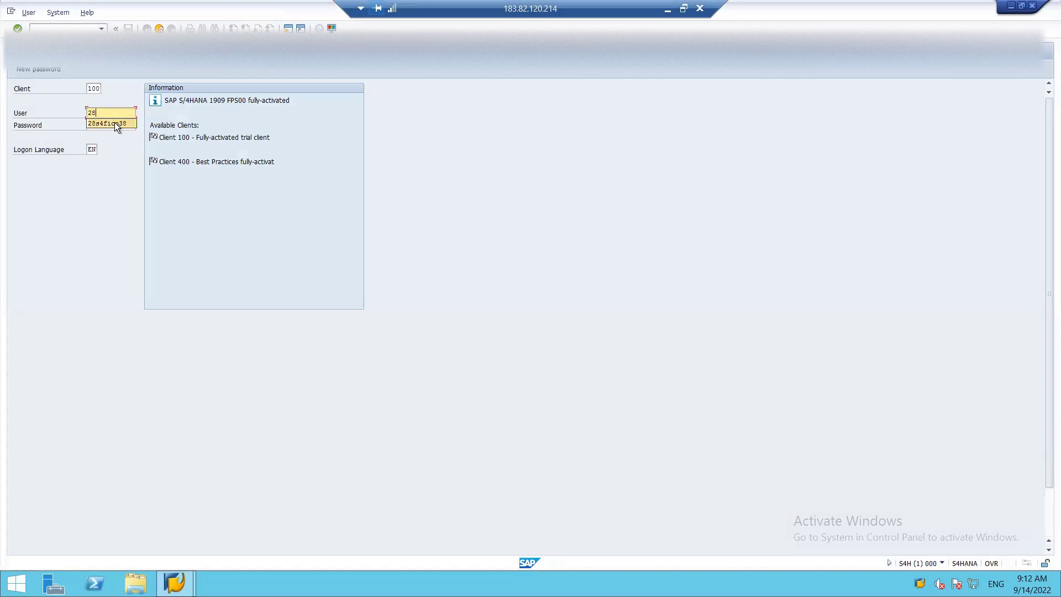
pyautogui.click(115, 123)
pyautogui.click(115, 123)
pyautogui.hotkey('ctrl', 'v')
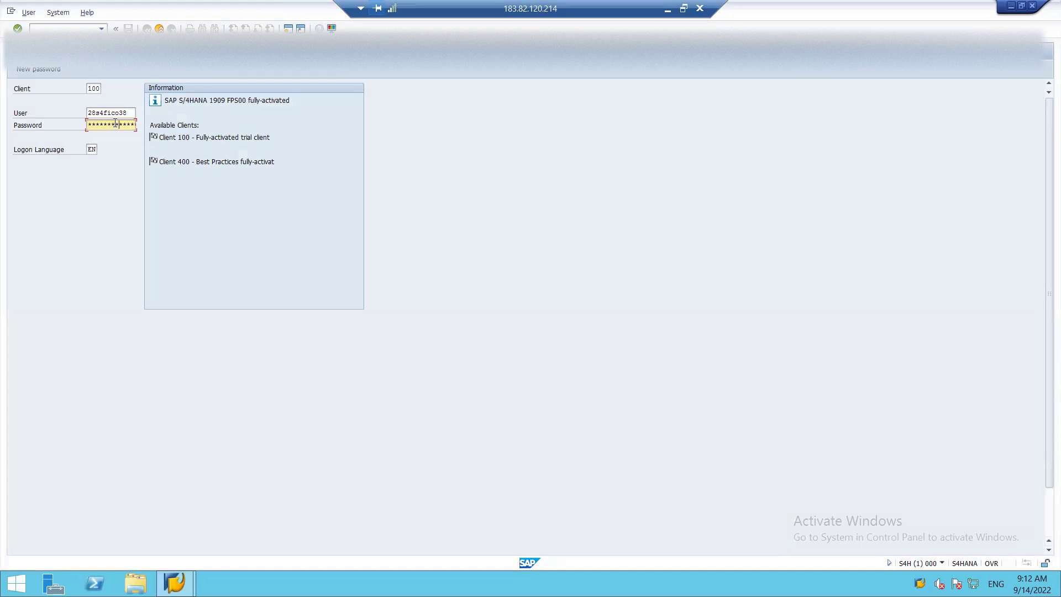
pyautogui.hotkey('shift', 'Tab')
pyautogui.press('Return')
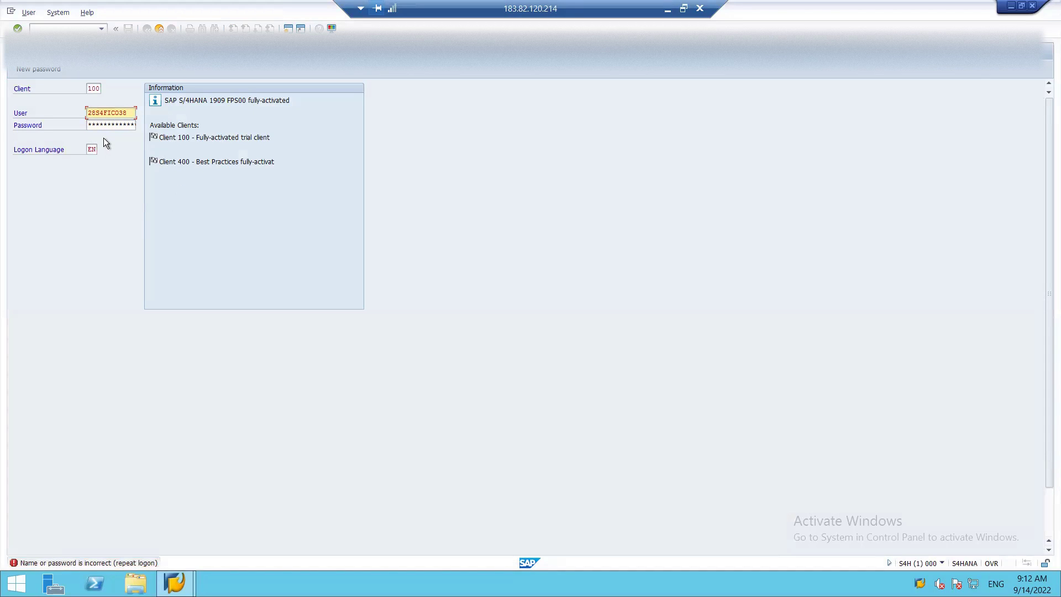
pyautogui.press('Tab')
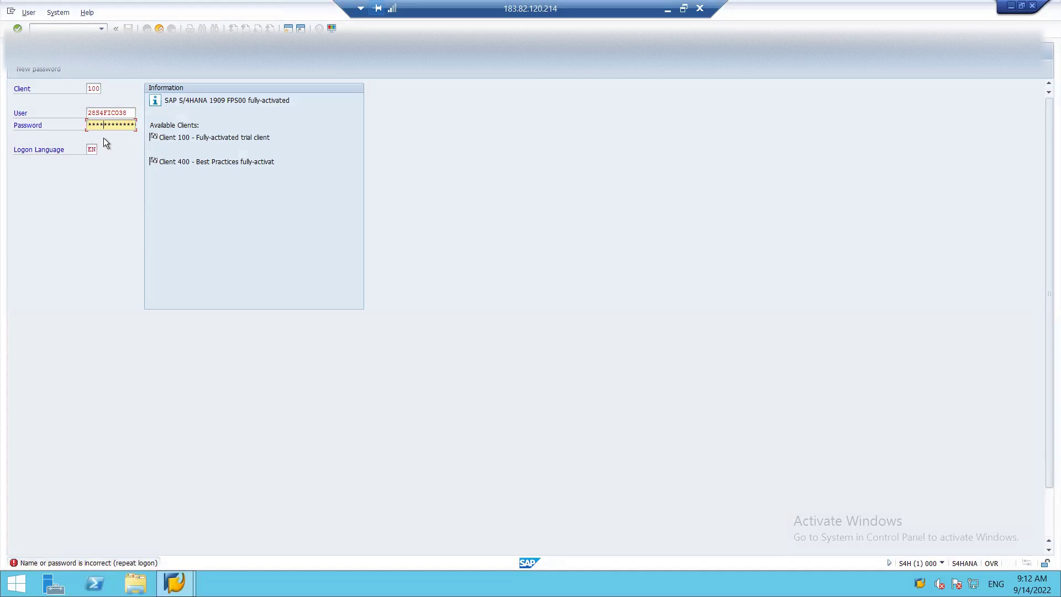
pyautogui.press('Return')
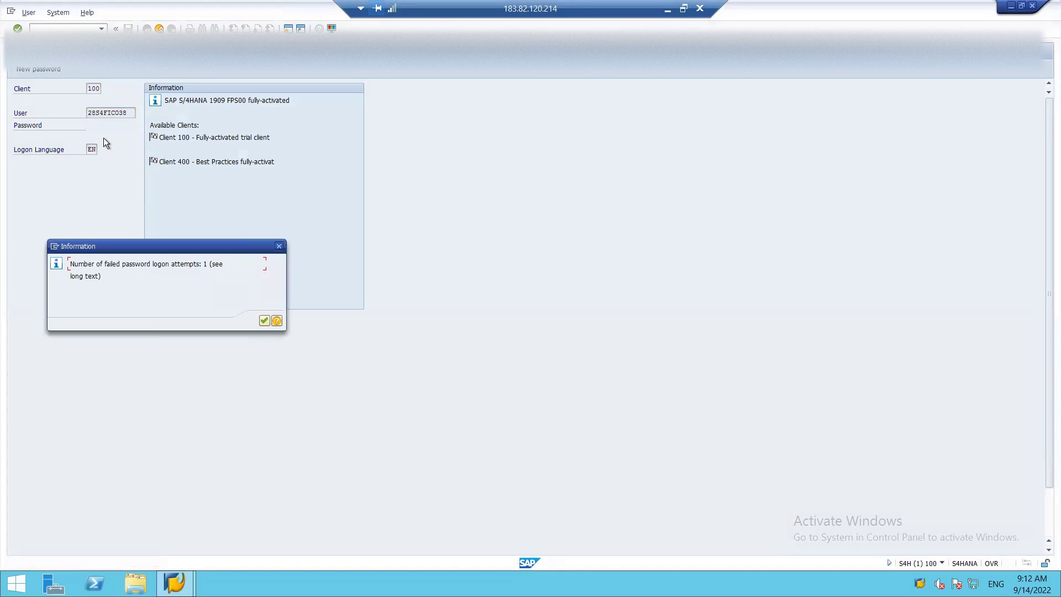
pyautogui.click(278, 247)
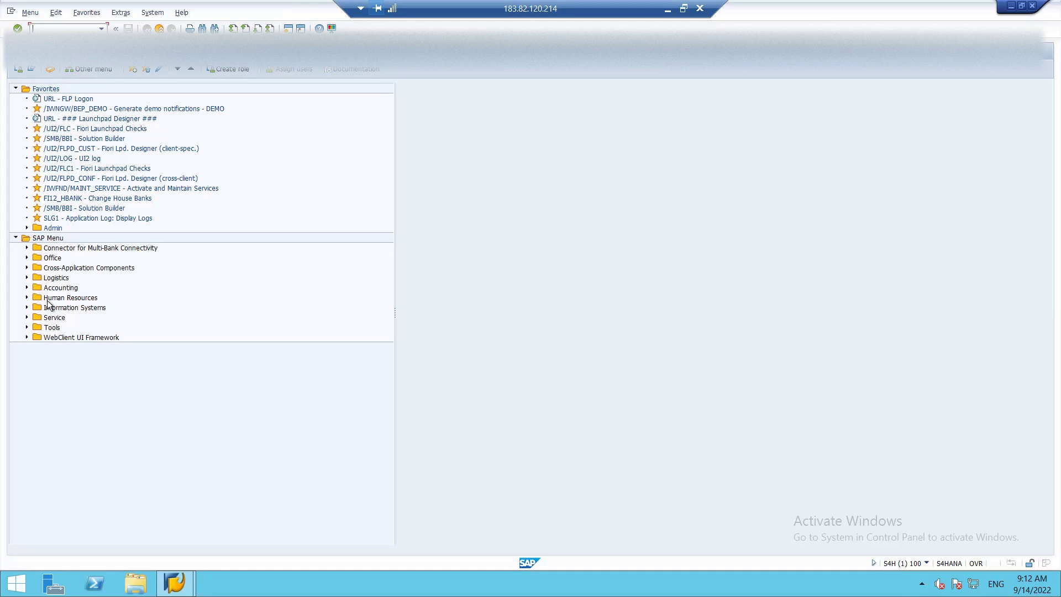
# Expand and collapse the Logistics, Accounting and Human Resources folders in the SAP Menu
pyautogui.click(26, 278)
pyautogui.click(26, 277)
pyautogui.click(27, 288)
pyautogui.click(27, 287)
pyautogui.click(27, 297)
pyautogui.click(27, 297)
# Expand Accounting > Financial Accounting, then fold the whole SAP Menu tree away
pyautogui.click(27, 288)
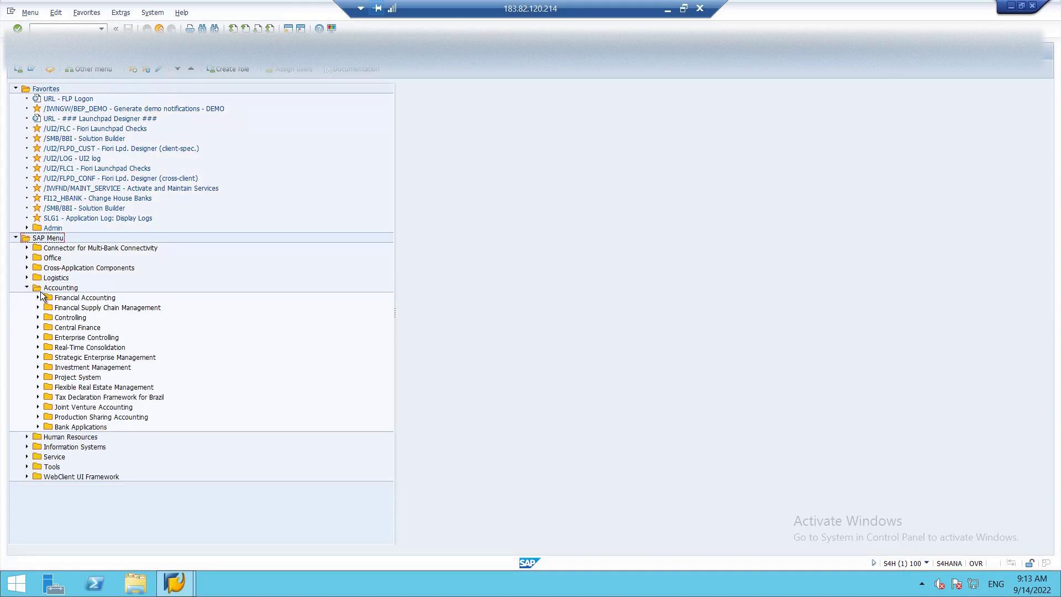
pyautogui.click(40, 291)
pyautogui.moveTo(41, 291); pyautogui.dragTo(27, 292)
pyautogui.click(38, 297)
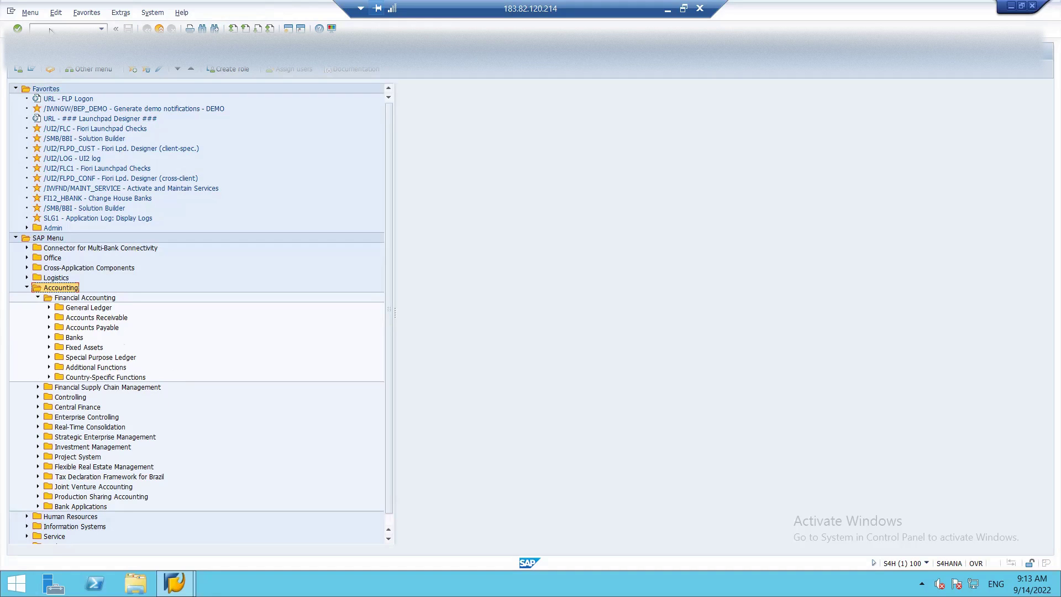
pyautogui.click(15, 239)
# Run SPRO and execute SAP Reference IMG > Enterprise Structure > Definition > Financial Accounting > Define company
pyautogui.click(56, 28)
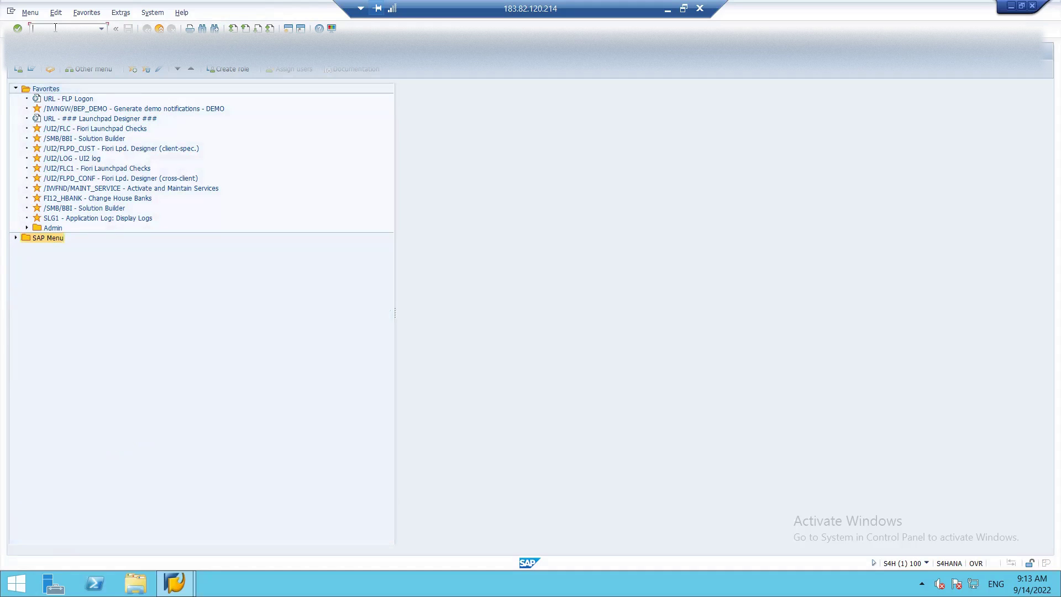
pyautogui.write('spro')
pyautogui.press('Return')
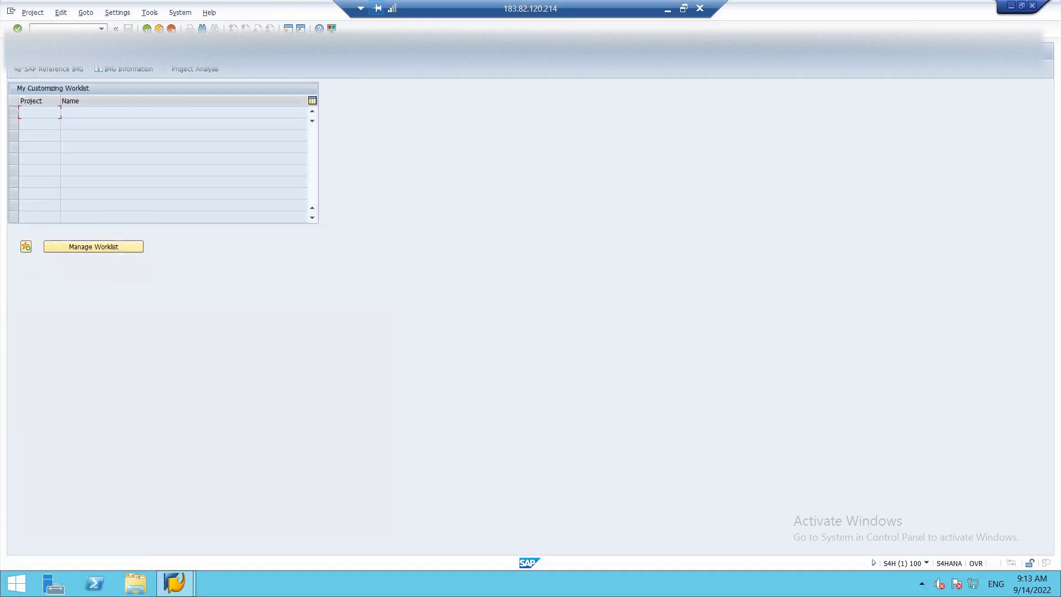
pyautogui.click(51, 69)
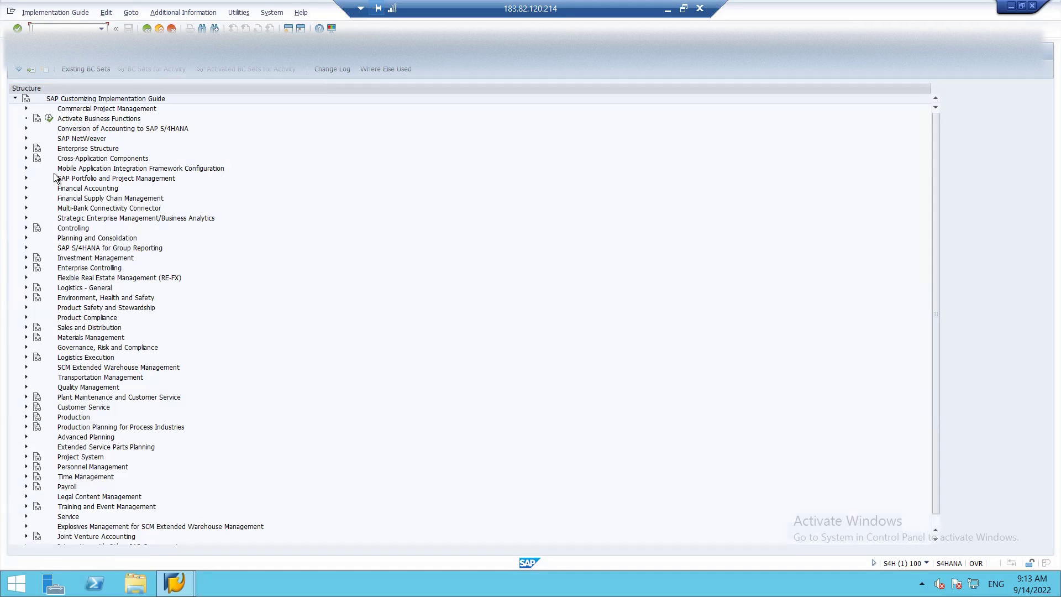
pyautogui.click(26, 149)
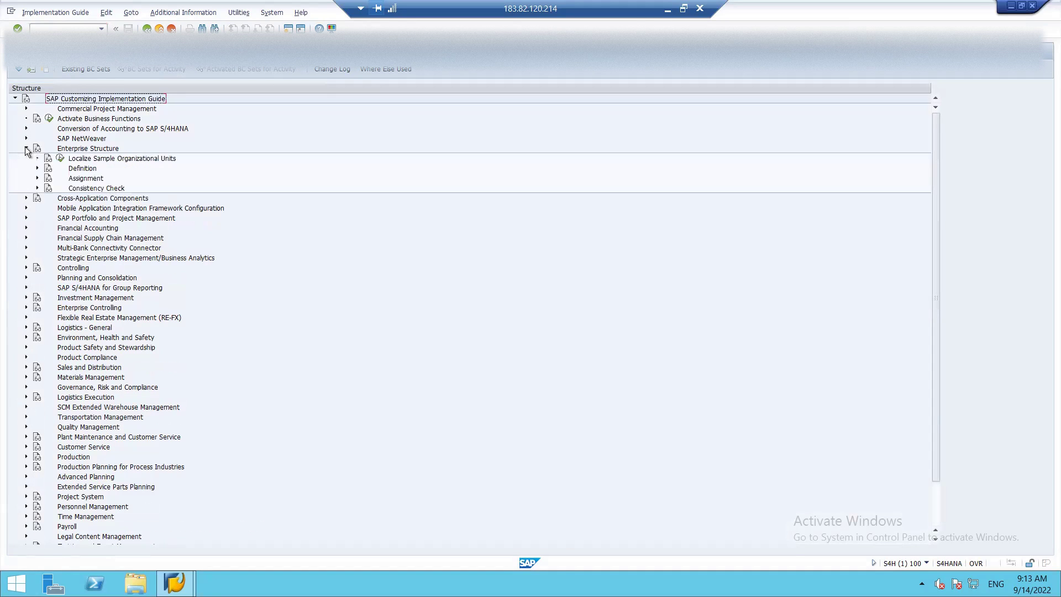
pyautogui.click(37, 168)
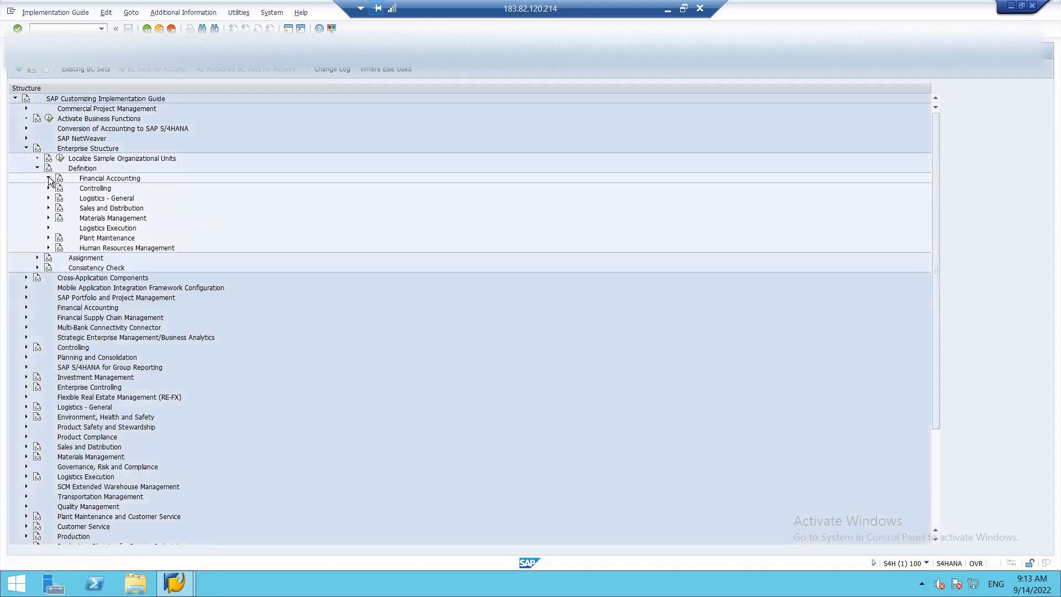
pyautogui.click(48, 177)
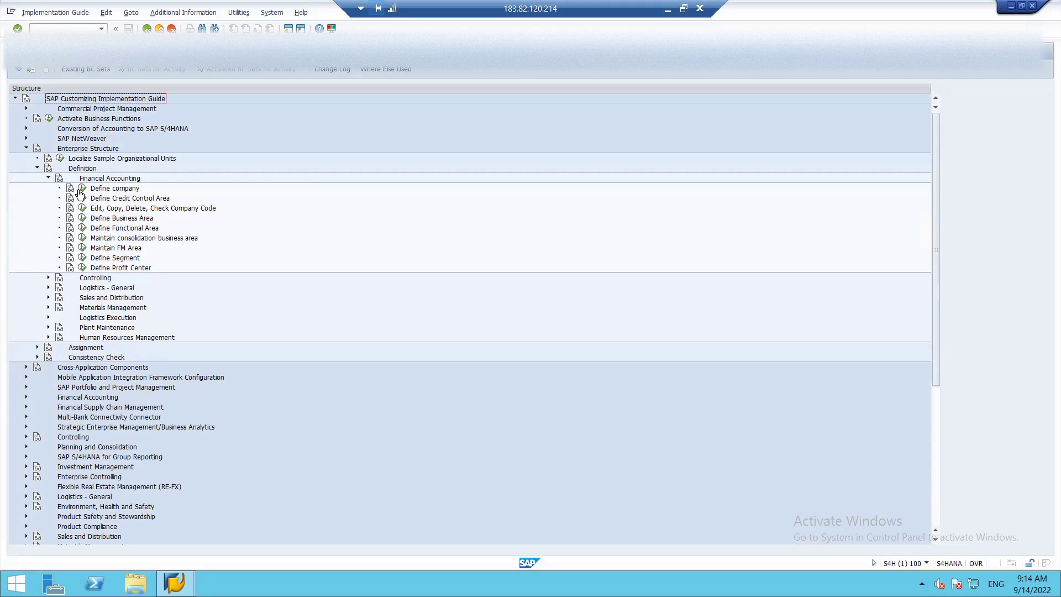
pyautogui.click(82, 189)
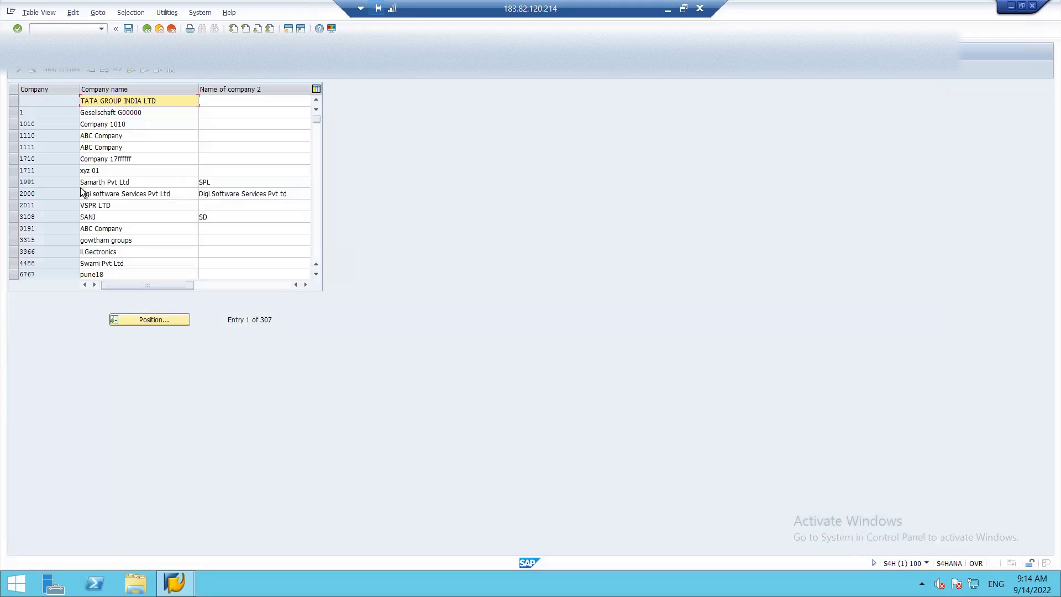
# Create a new company entry with company ID FI01 and company name FIFA GROUP
pyautogui.click(61, 69)
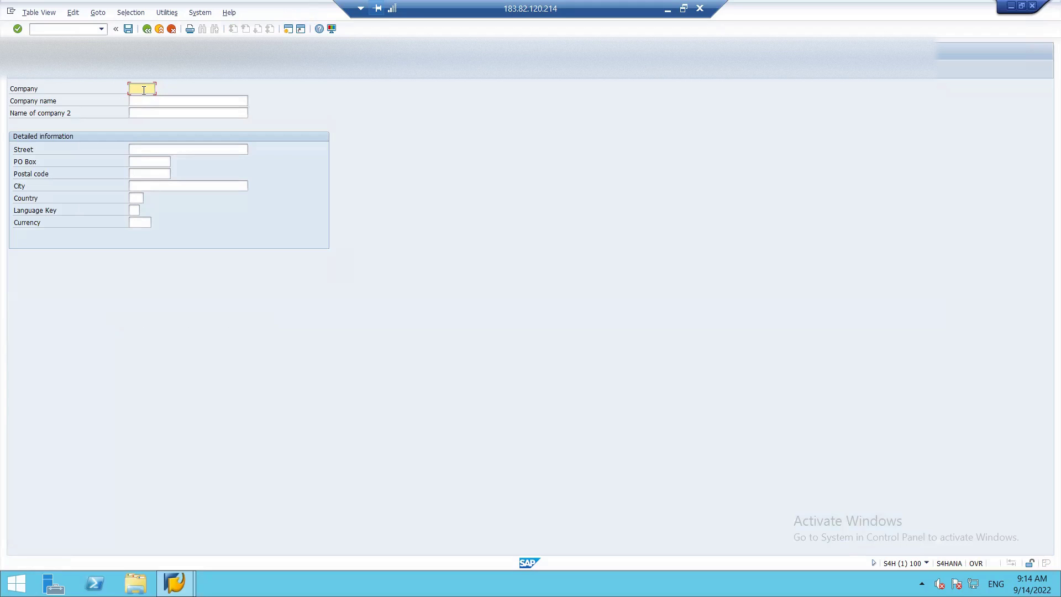
pyautogui.write('fi')
pyautogui.press('BackSpace')
pyautogui.press('BackSpace')
pyautogui.write('F')
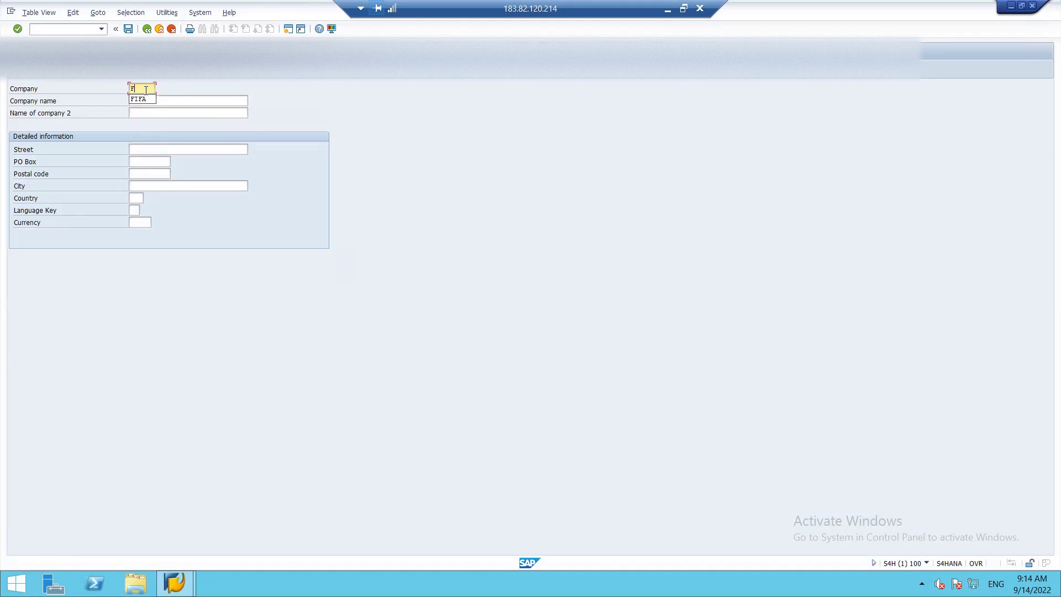
pyautogui.write('I01')
pyautogui.press('Tab')
pyautogui.write('FIF')
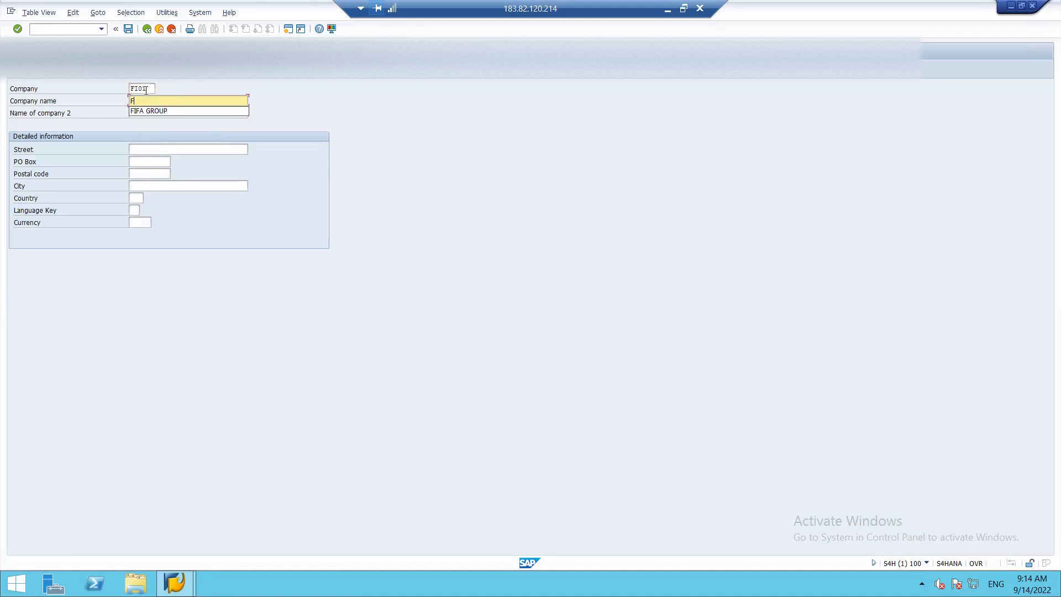
pyautogui.press('Down')
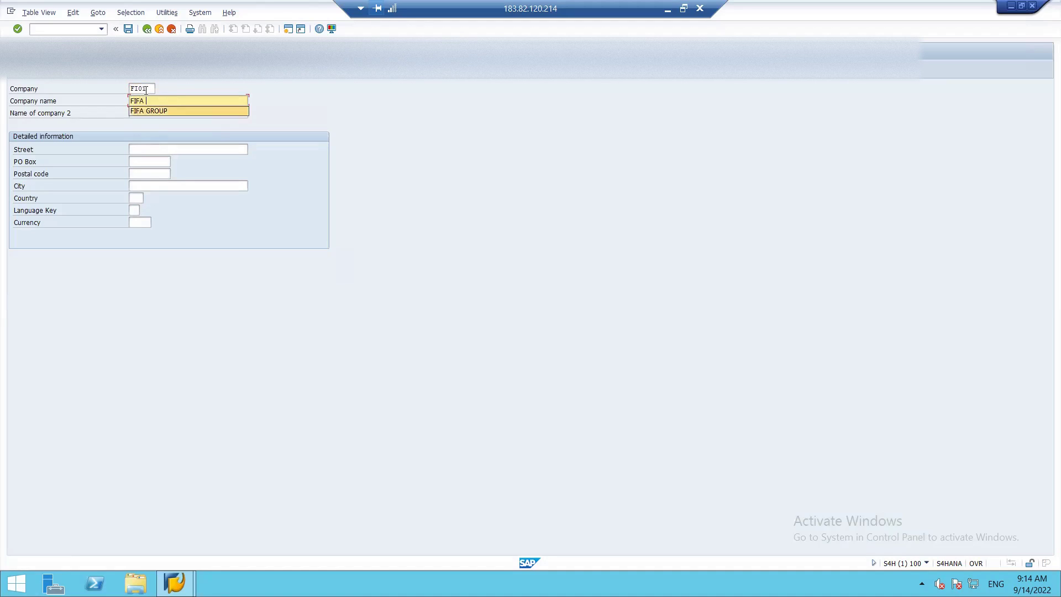
pyautogui.write('A')
pyautogui.press('Return')
pyautogui.press('Tab')
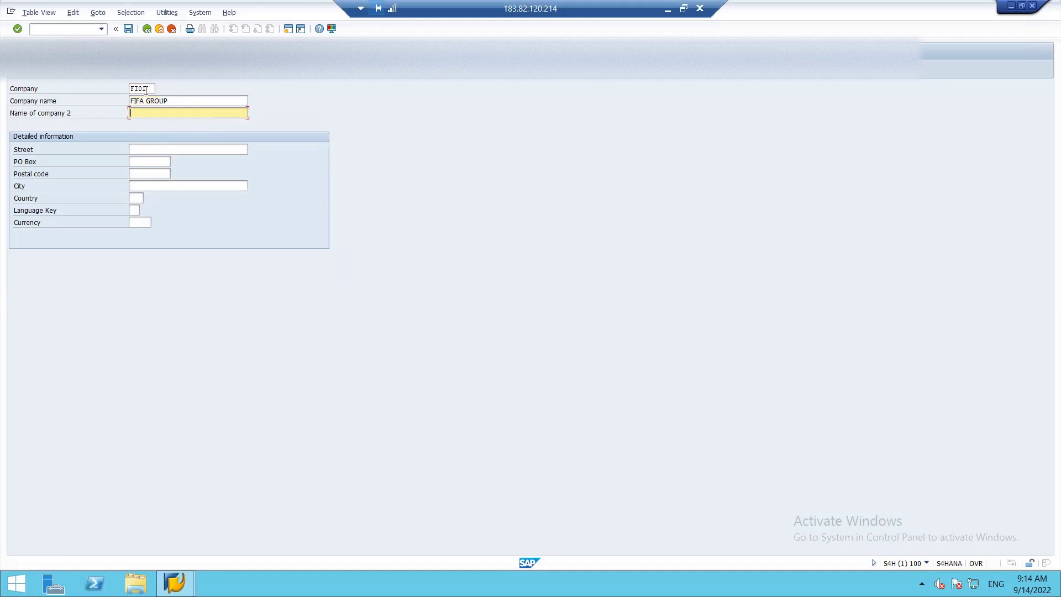
# Enter city BHOPAL, country IN (India) and currency INR (Indian Rupee) for FI01
pyautogui.click(136, 187)
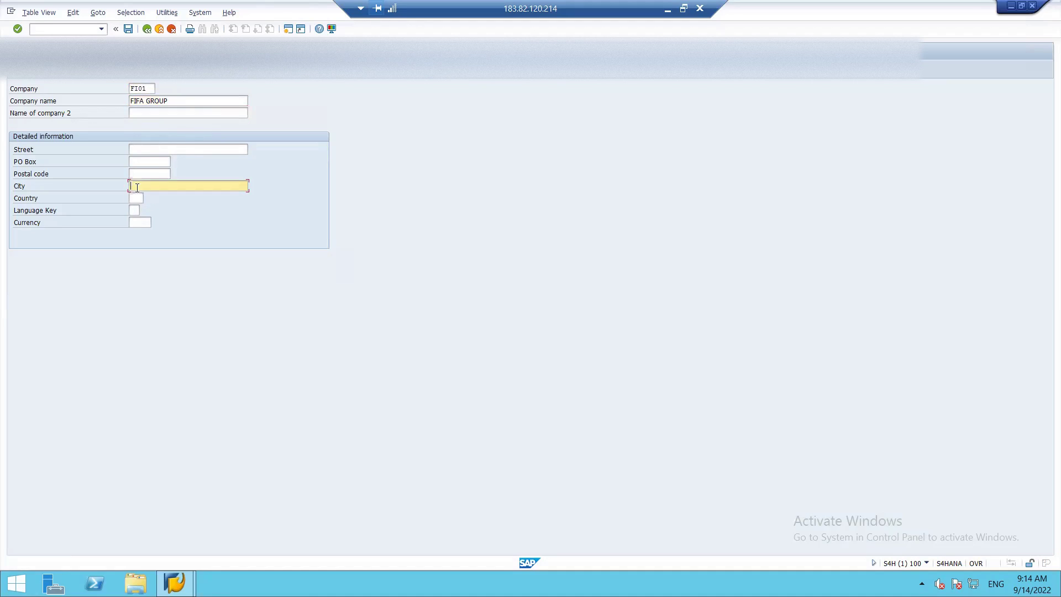
pyautogui.write('BHOPAL')
pyautogui.press('Tab')
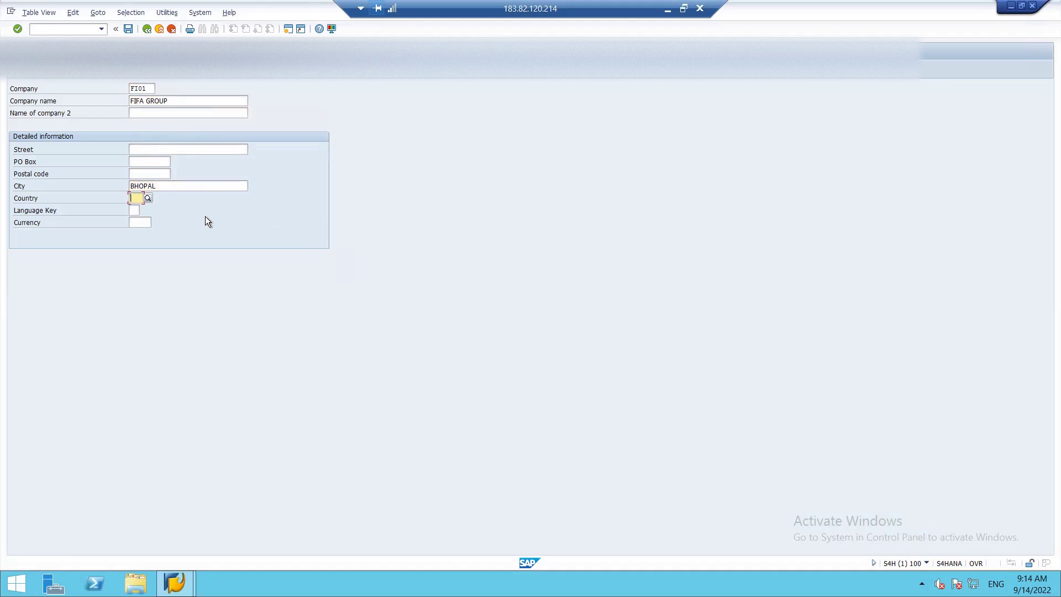
pyautogui.write('IN')
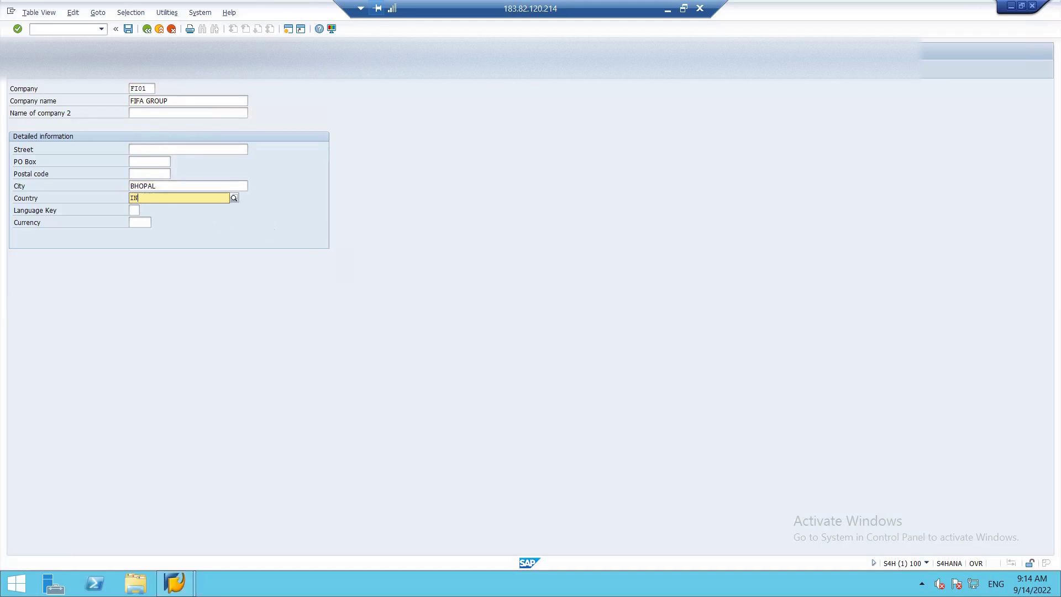
pyautogui.click(188, 217)
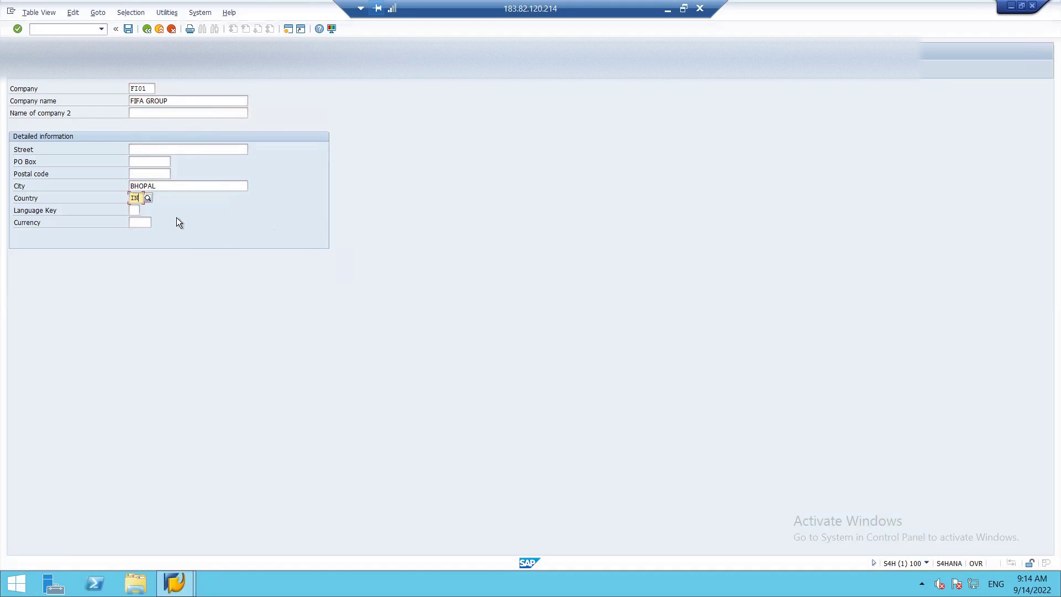
pyautogui.click(148, 223)
pyautogui.write('INR')
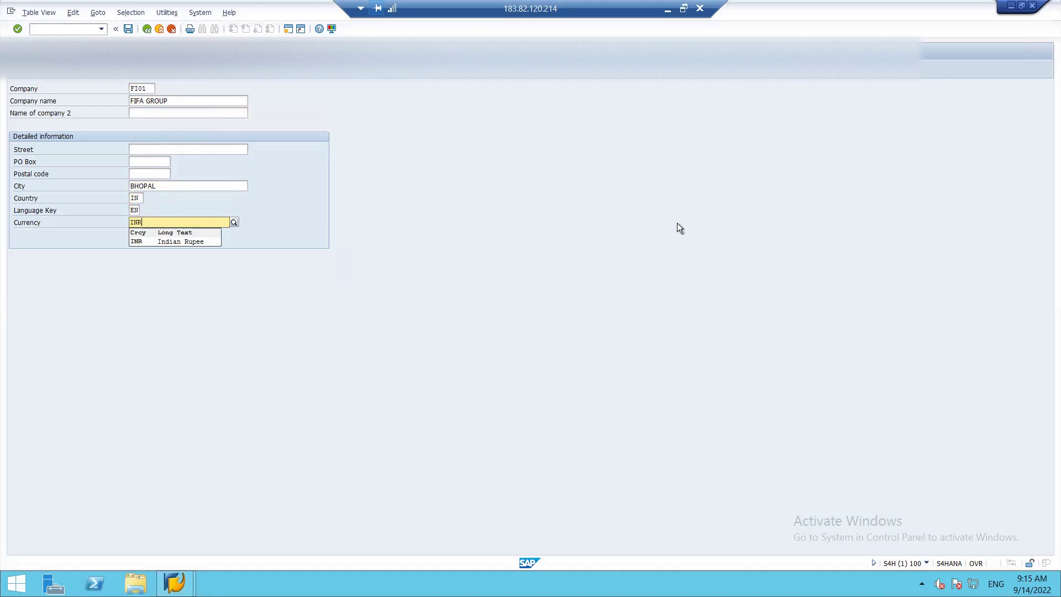
pyautogui.click(208, 241)
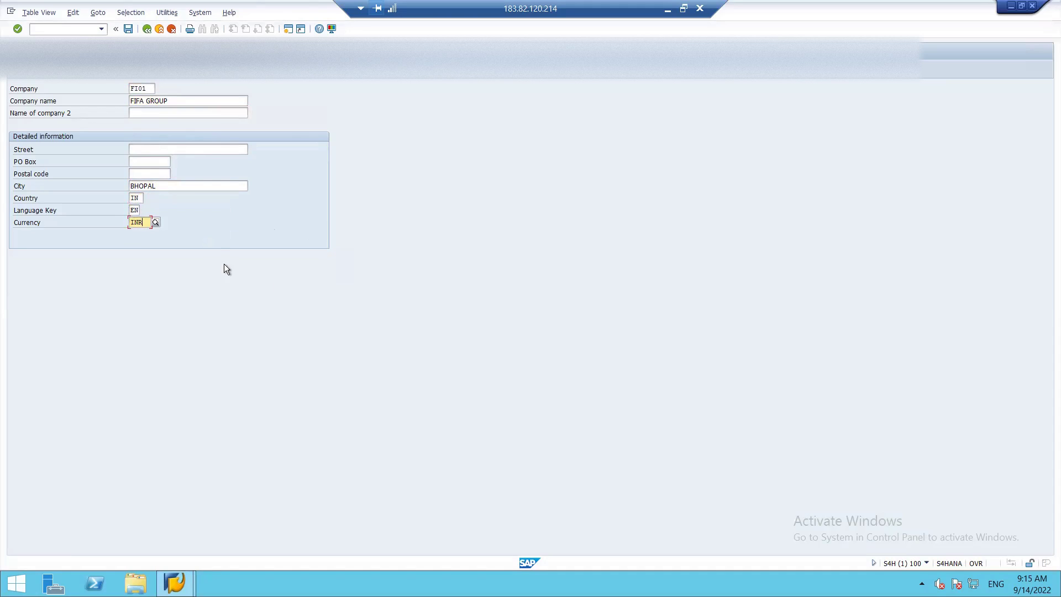
# Clear the city field and save the company, confirming the customizing request prompt
pyautogui.doubleClick(158, 187)
pyautogui.press('BackSpace')
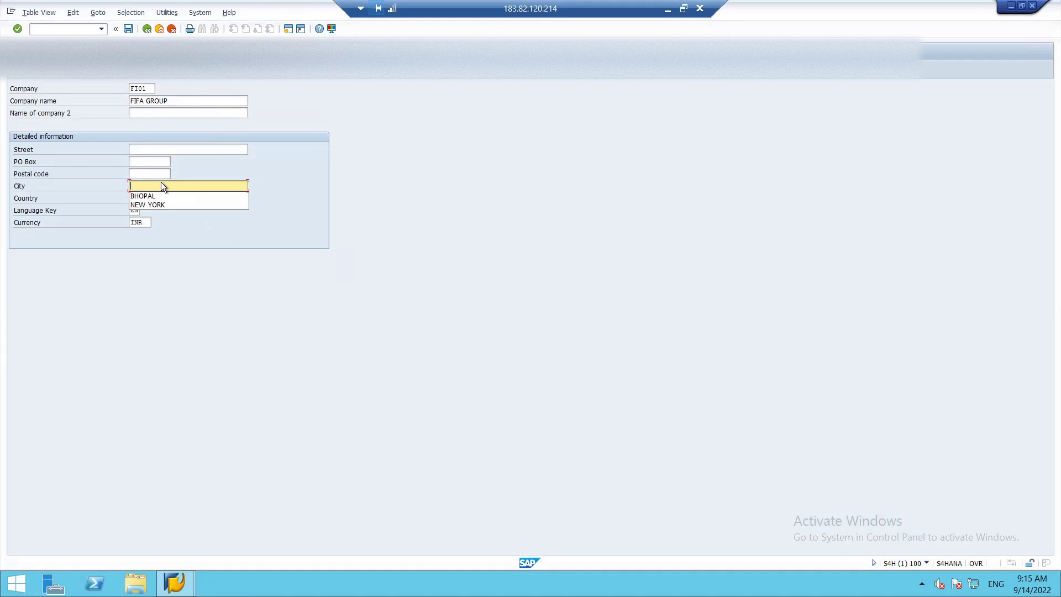
pyautogui.click(127, 29)
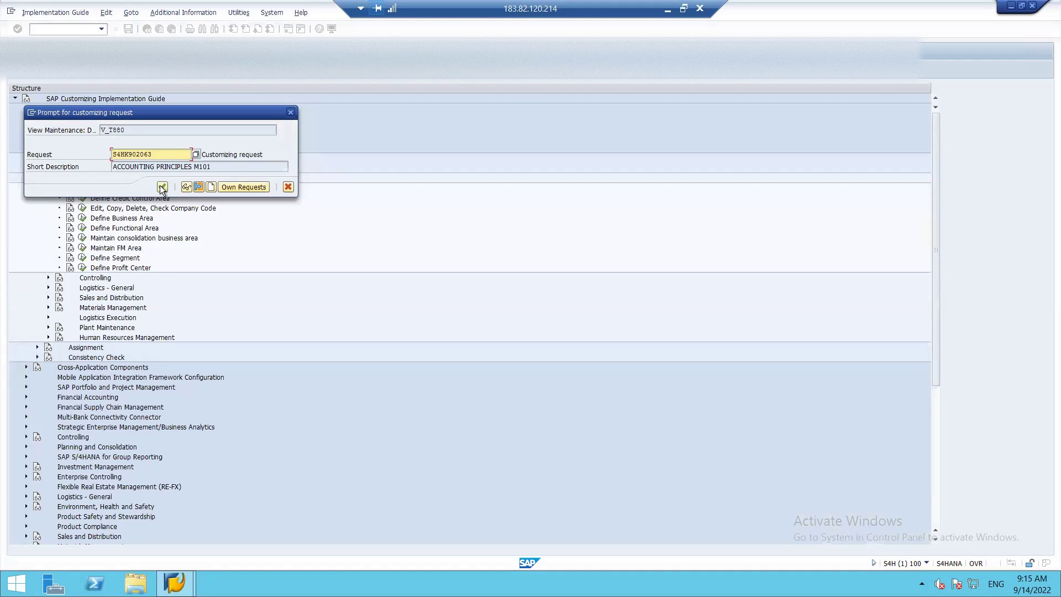
pyautogui.click(160, 186)
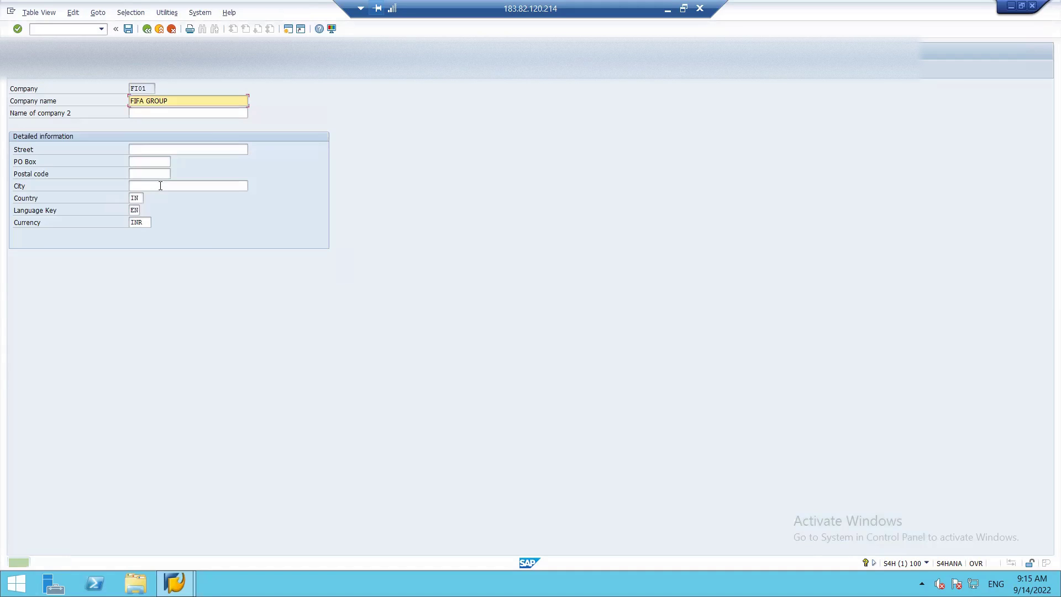
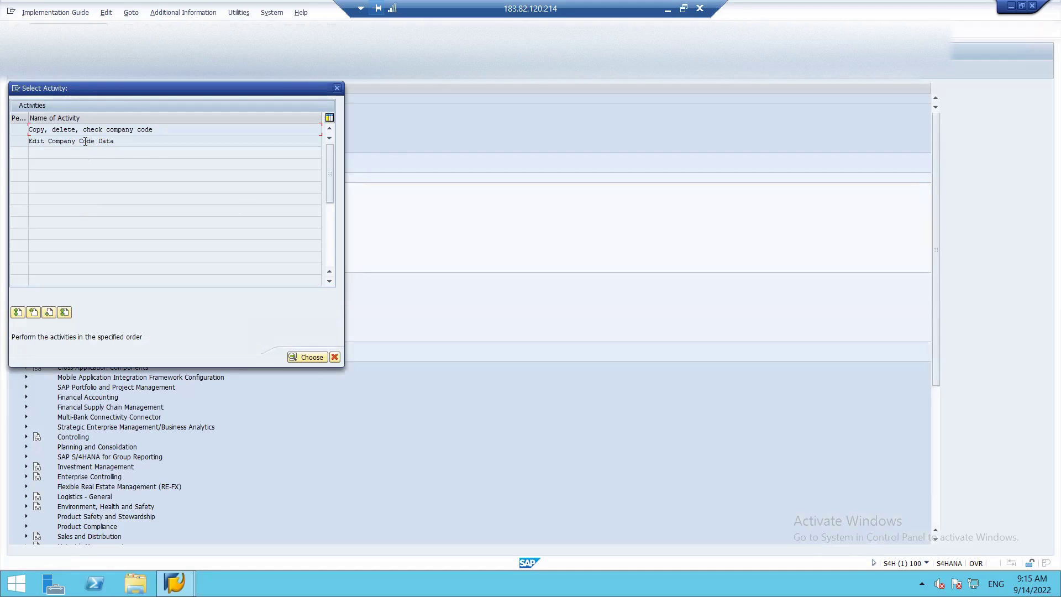
# Open Edit Company Code Data to view existing company code 0100 FURQAN CONSTRUCTIONS
pyautogui.doubleClick(86, 141)
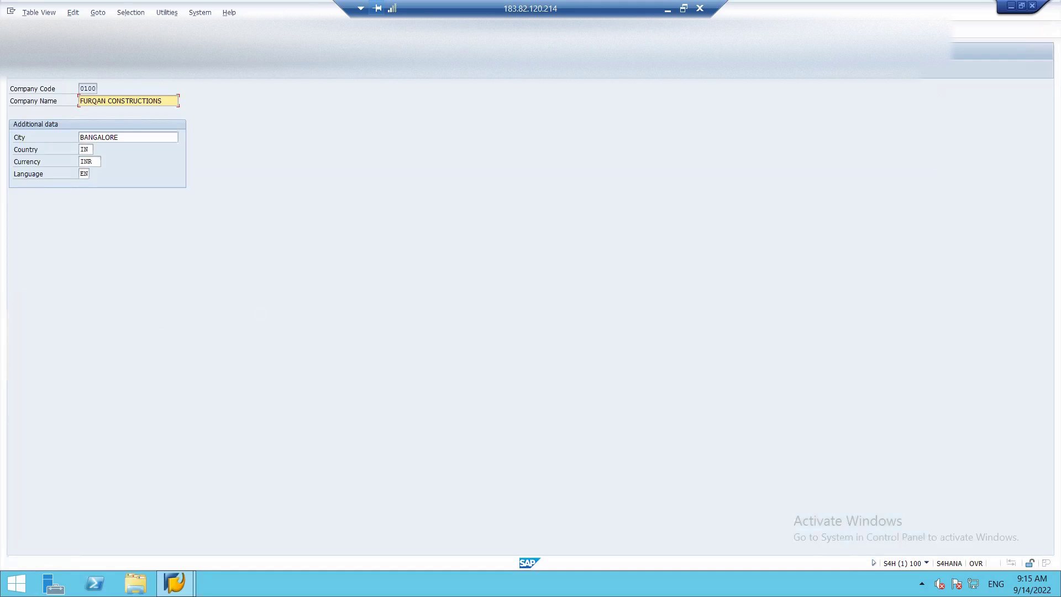
# Return to the company code overview and start a blank New Entries form (F5)
pyautogui.press('F3')
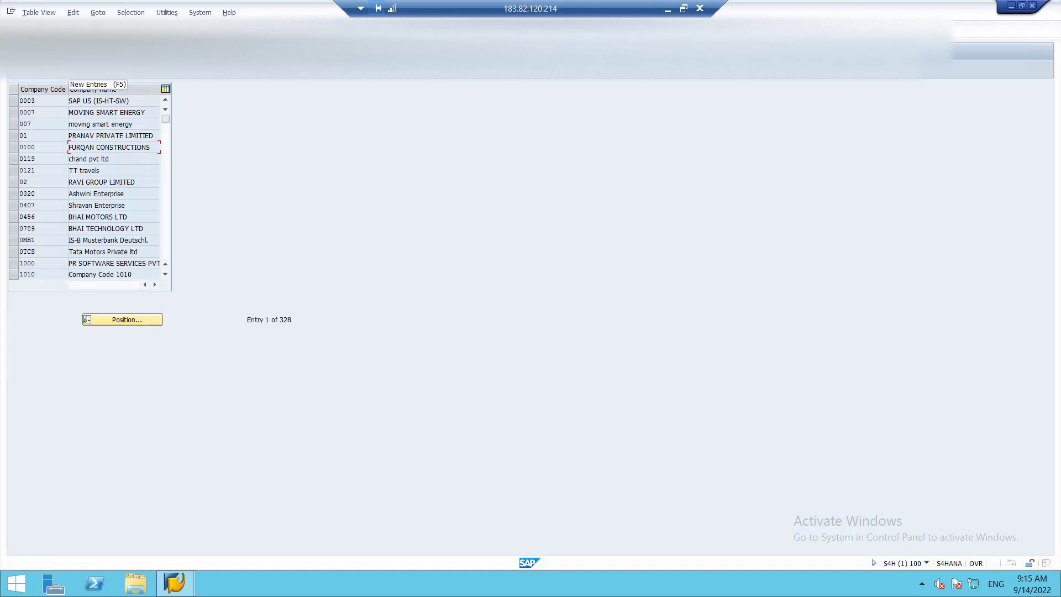
pyautogui.press('F5')
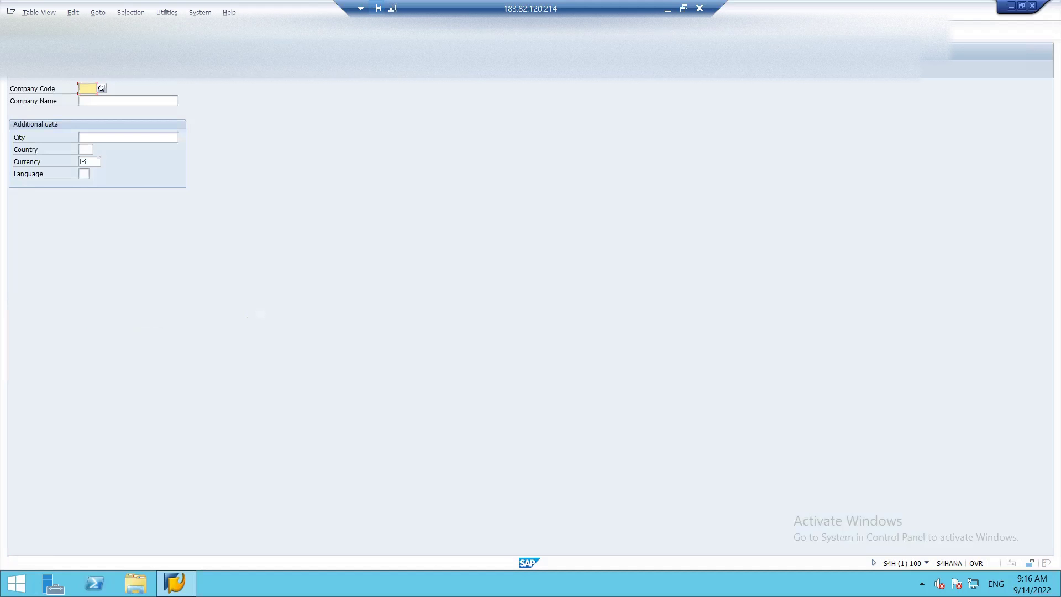
# Enter company code FI02 with name FIFA RETAILS and city BHOPAL
pyautogui.write('FI02')
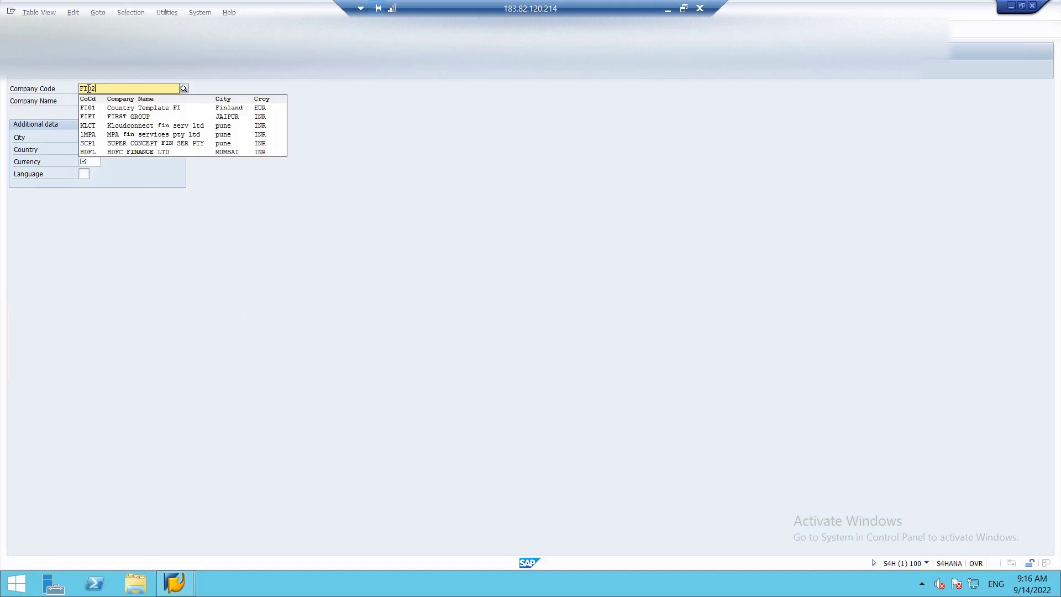
pyautogui.press('Return')
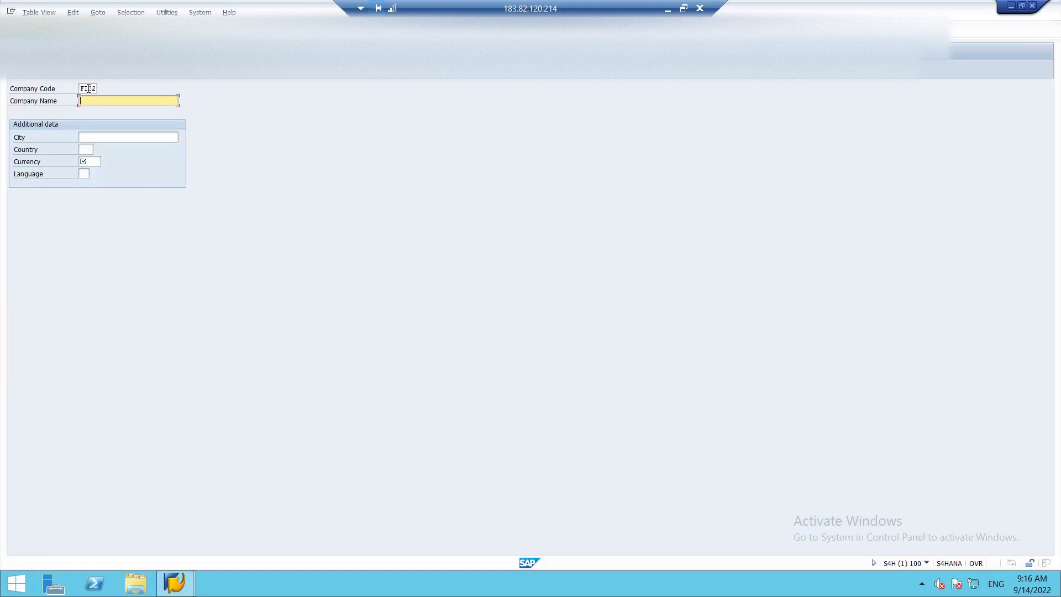
pyautogui.write('FIFA RETAILS')
pyautogui.press('Tab')
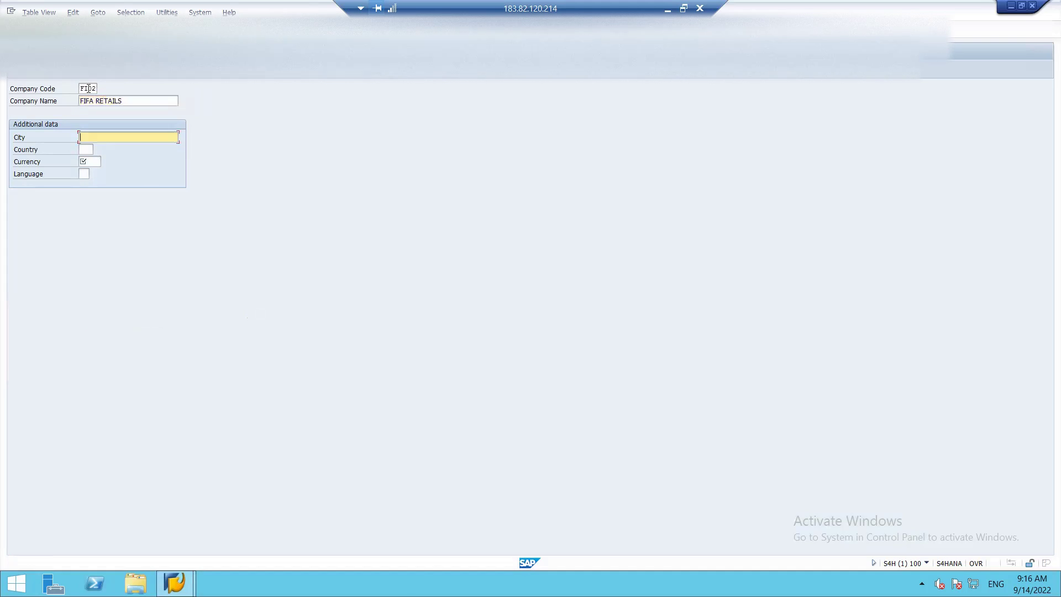
pyautogui.write('BHO')
pyautogui.press('Down')
pyautogui.press('Down')
pyautogui.press('Return')
# Set country IN, currency INR and language EN, then bring up FI02's address details
pyautogui.press('Tab')
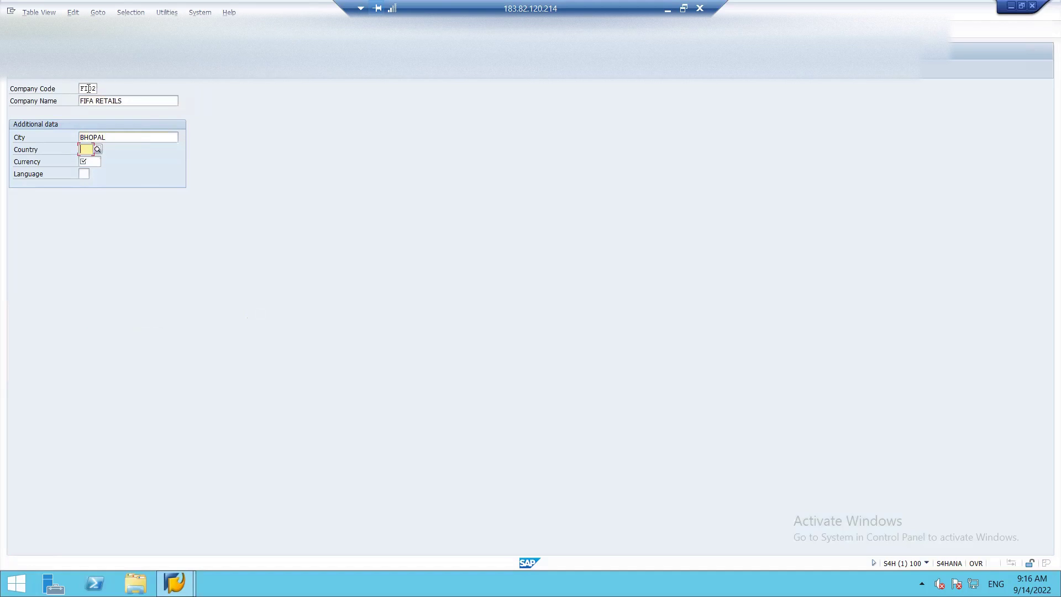
pyautogui.write('IN')
pyautogui.press('Tab')
pyautogui.write('INR')
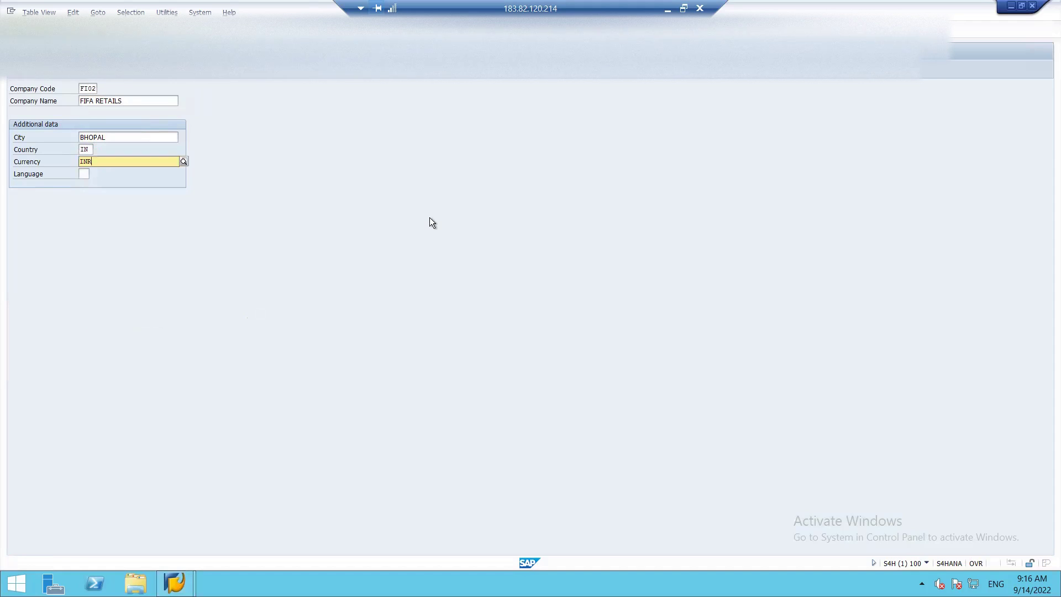
pyautogui.press('Tab')
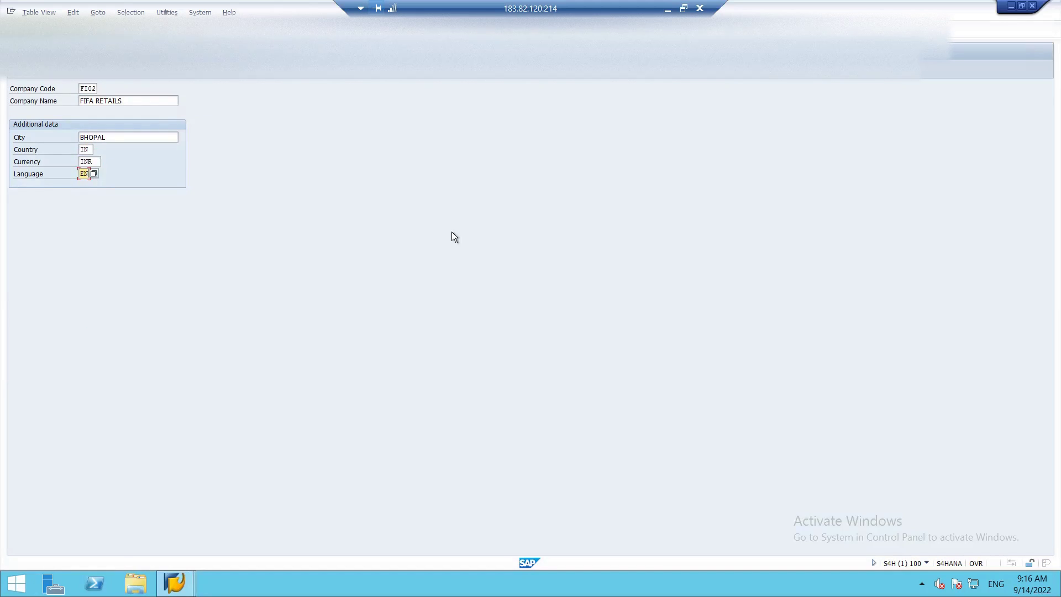
pyautogui.press('Return')
pyautogui.click(282, 130)
# Give FI02's address title Company, name FIFA RETAILS CO LTD and search term FIFA RETAILS
pyautogui.click(257, 140)
pyautogui.click(234, 143)
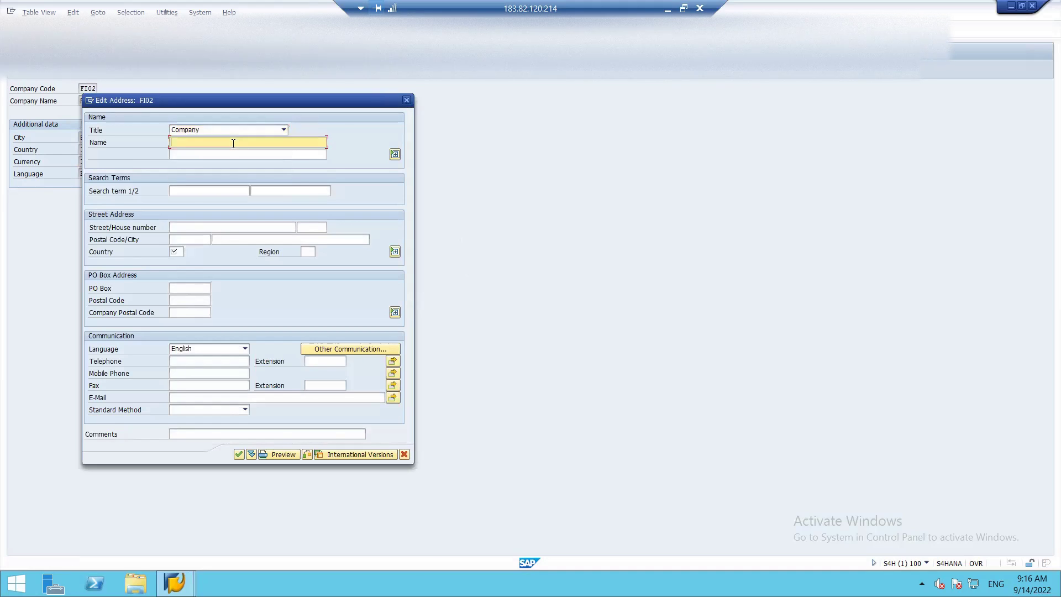
pyautogui.write('FIFA RETAILS CO LT')
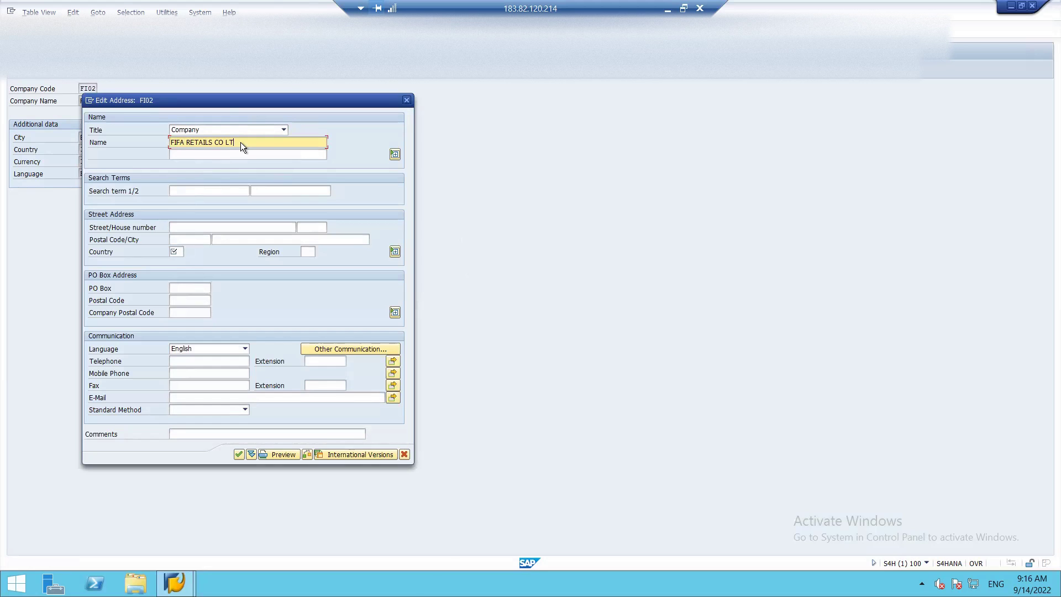
pyautogui.write('D')
pyautogui.click(198, 194)
pyautogui.write('D')
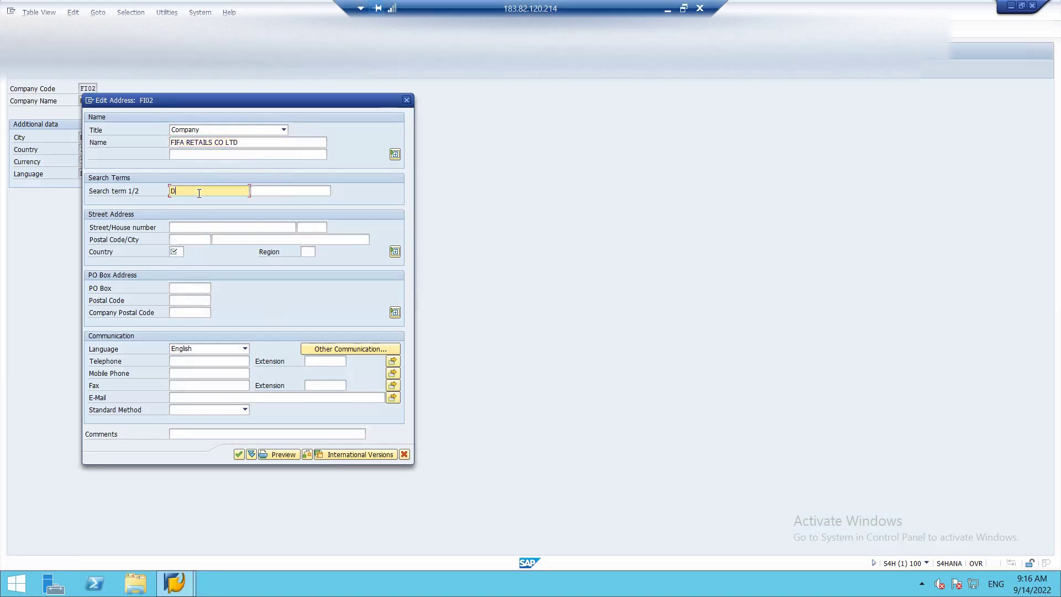
pyautogui.press('BackSpace')
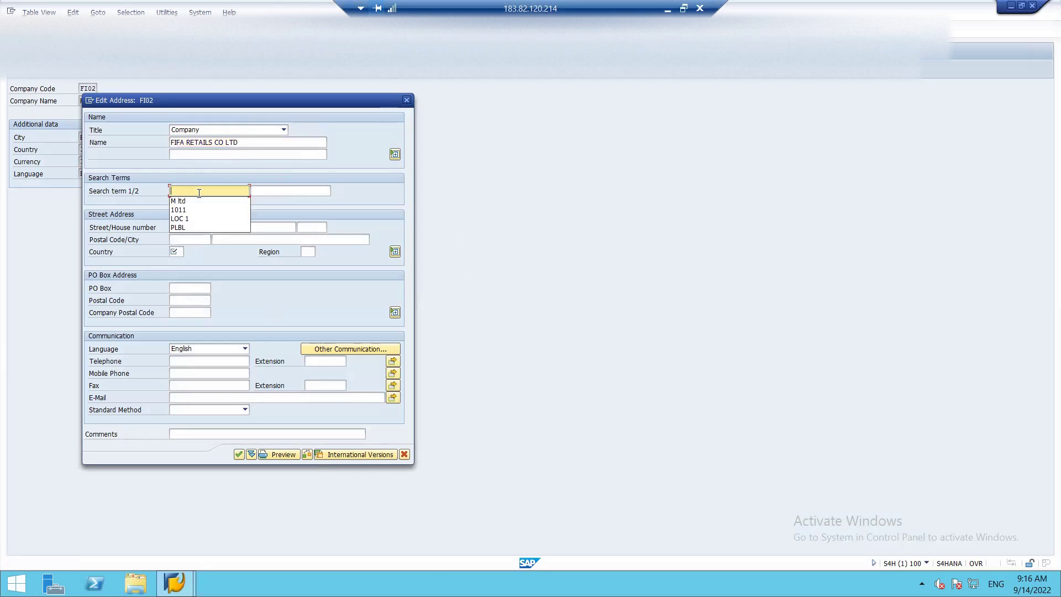
pyautogui.write('FIFA RE')
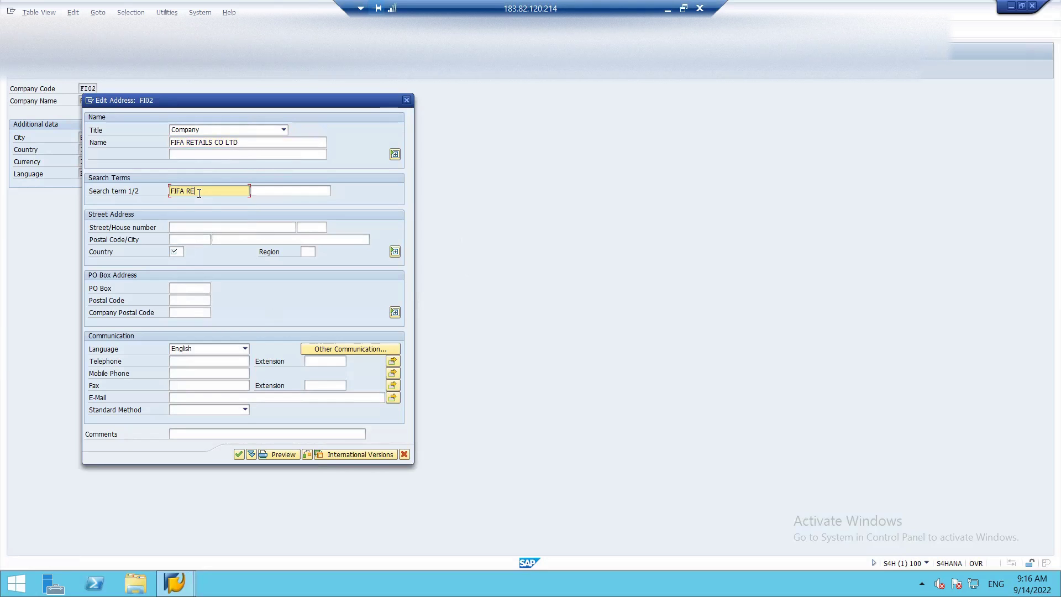
pyautogui.write('TAILS')
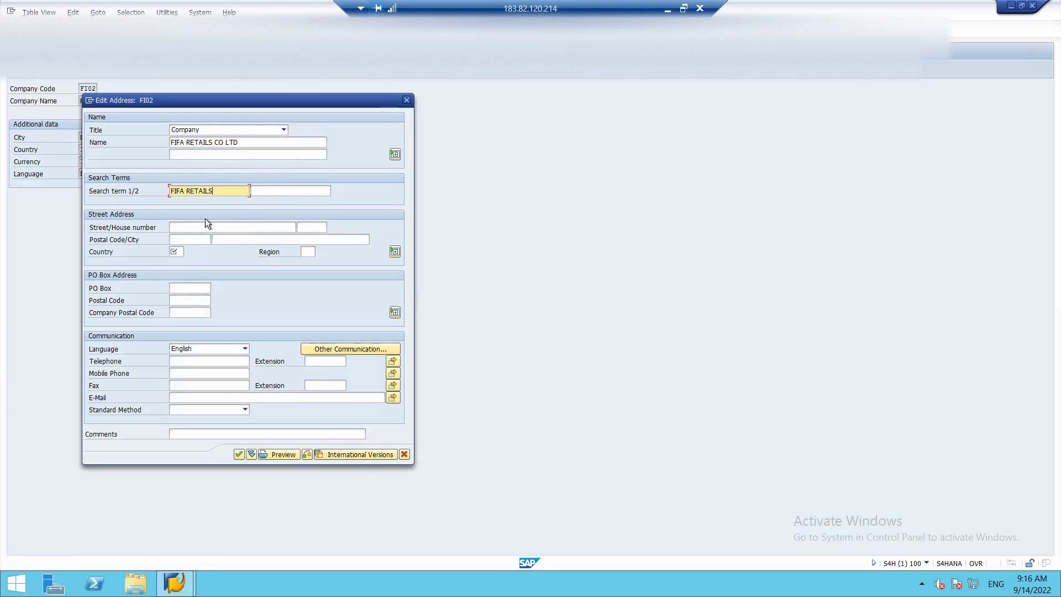
# Set the address country to IN and region Madhya Pradesh (12), then validate and accept it
pyautogui.click(179, 252)
pyautogui.write('IN')
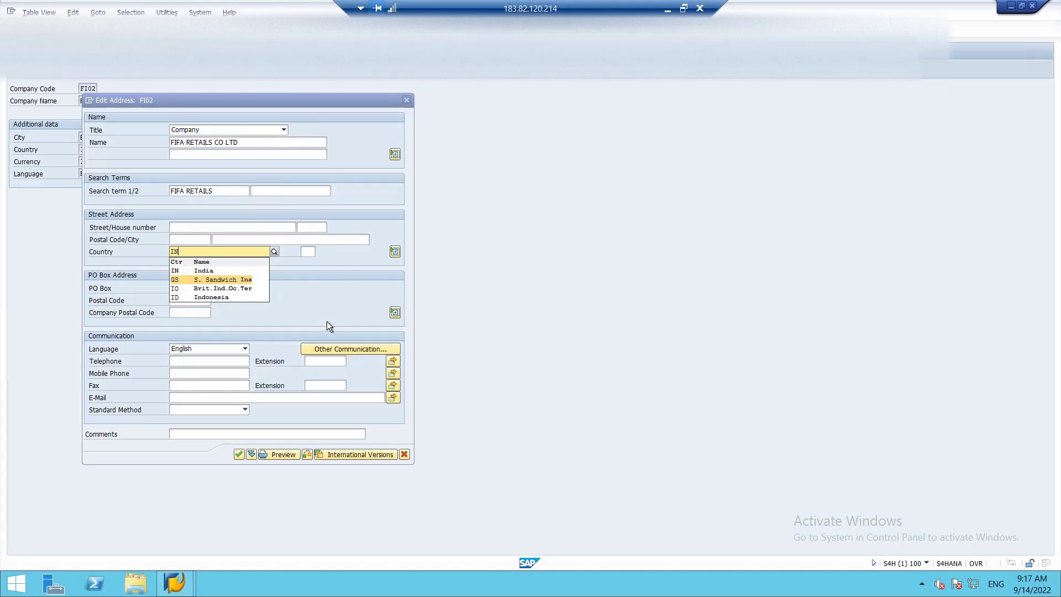
pyautogui.press('Up')
pyautogui.press('Return')
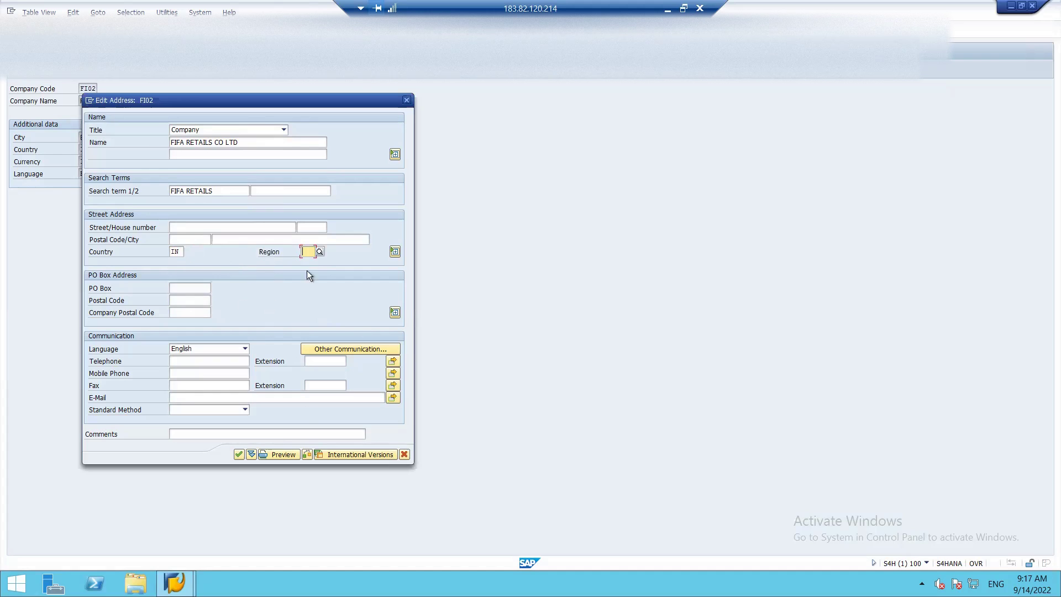
pyautogui.click(320, 251)
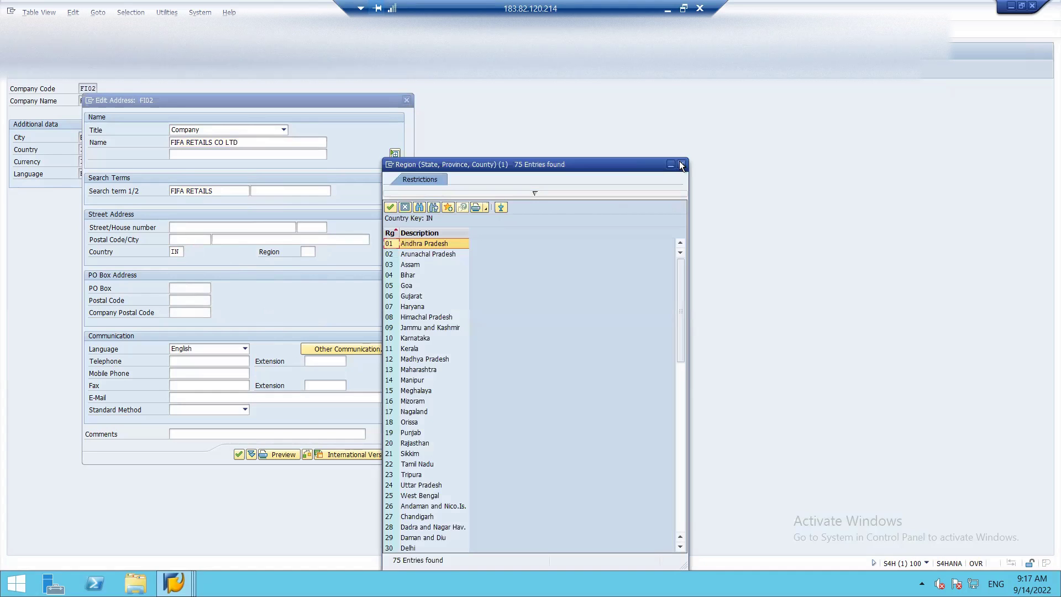
pyautogui.doubleClick(413, 359)
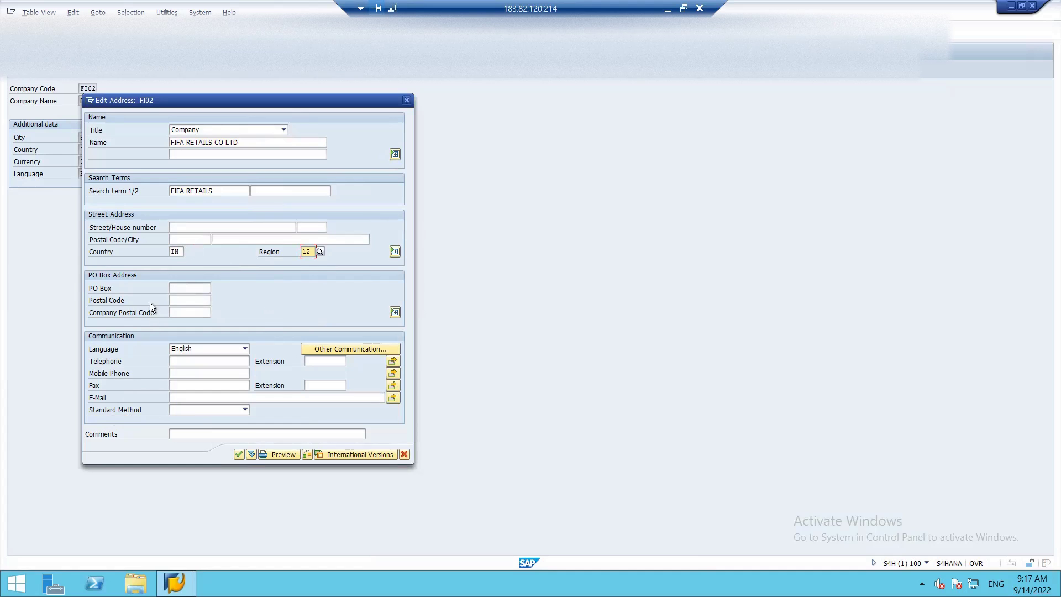
pyautogui.click(238, 454)
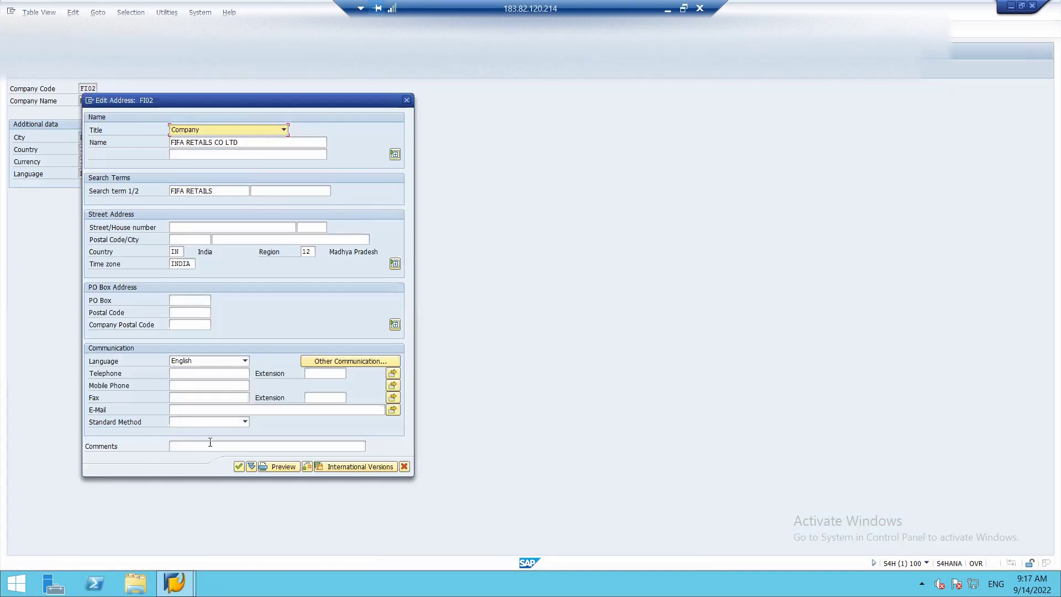
pyautogui.click(238, 467)
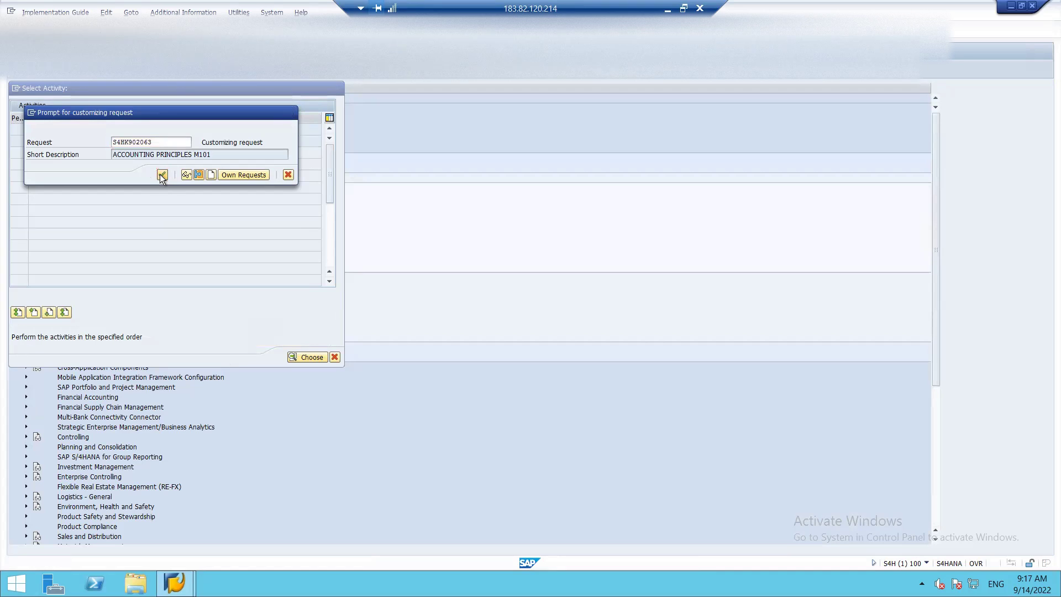
# Confirm the customizing request to save FI02, then go back to the company code list
pyautogui.click(162, 175)
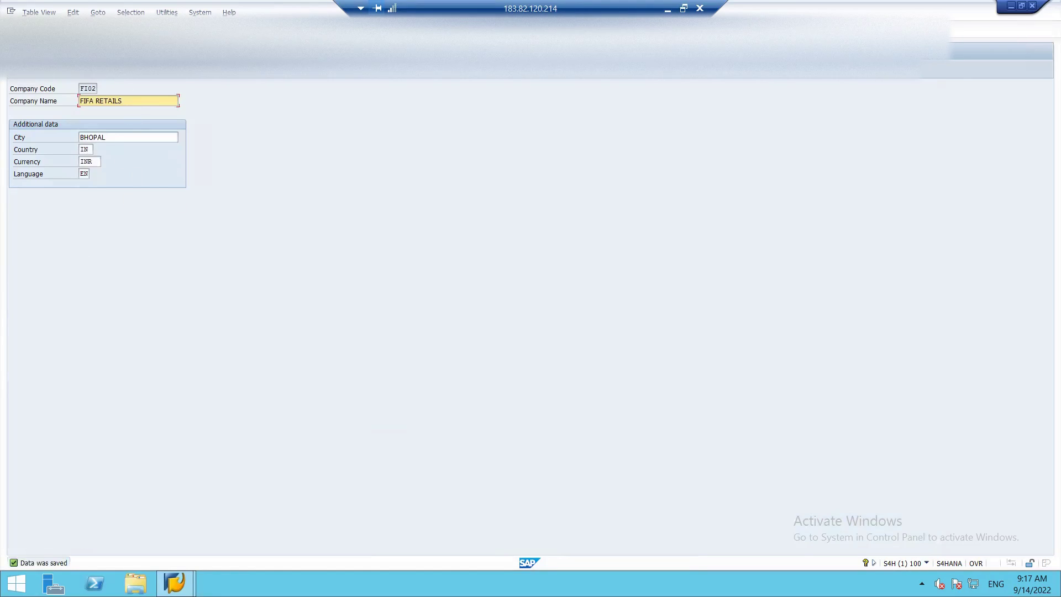
pyautogui.press('F3')
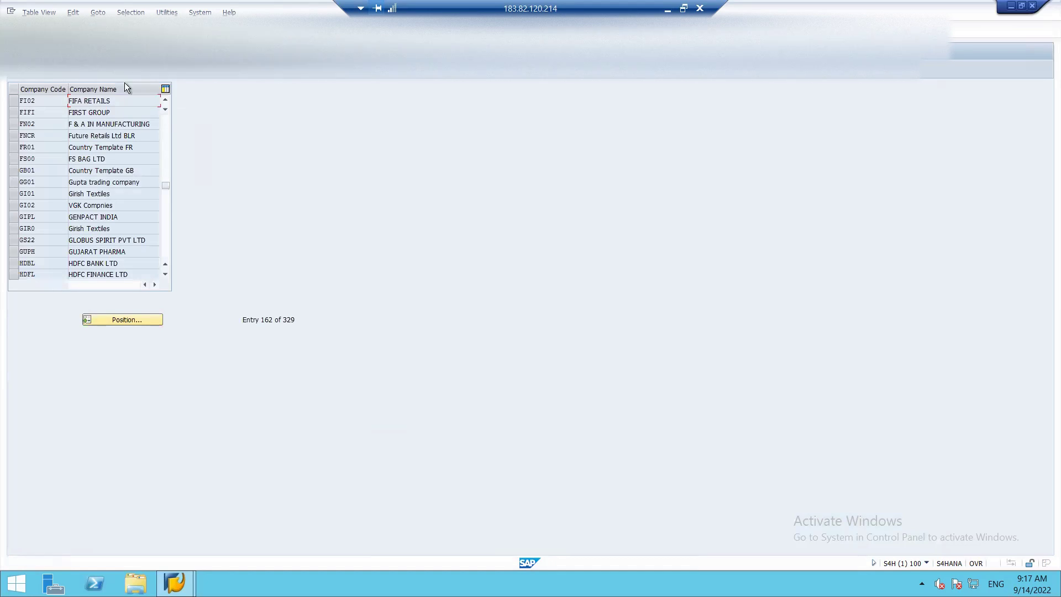
# Start new company code FI03 named FIFA HOSPITALITY with city FRANKLIN
pyautogui.click(62, 76)
pyautogui.write('FI03')
pyautogui.click(90, 100)
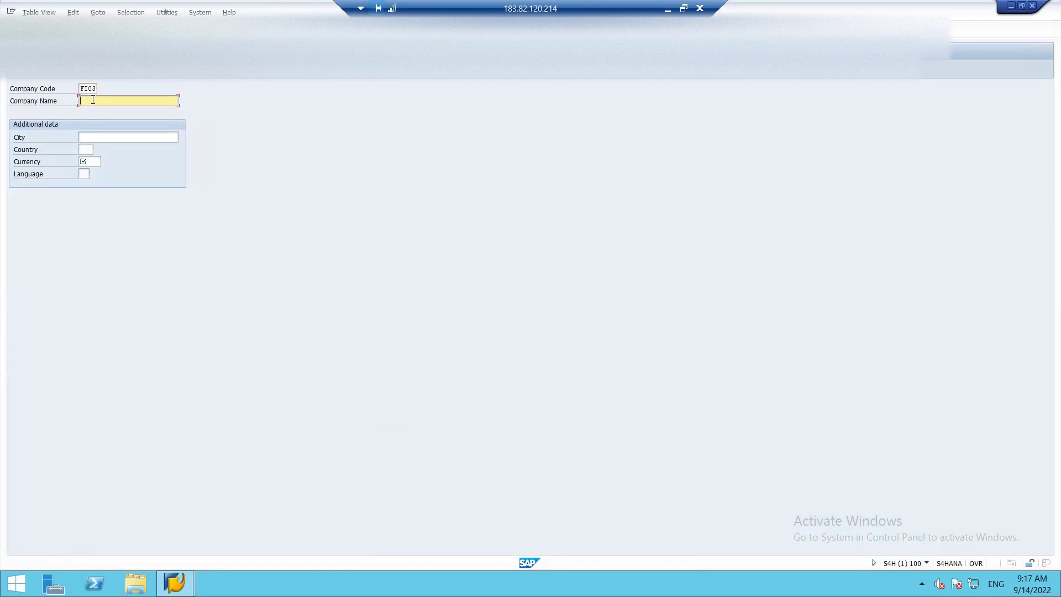
pyautogui.write('FIFA H')
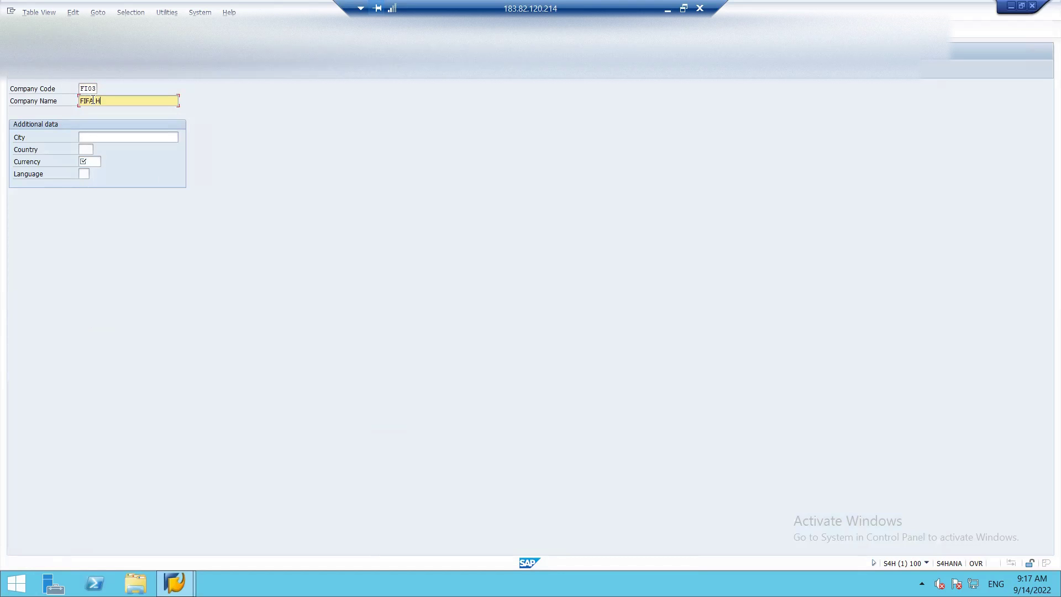
pyautogui.write('OSPITALITY')
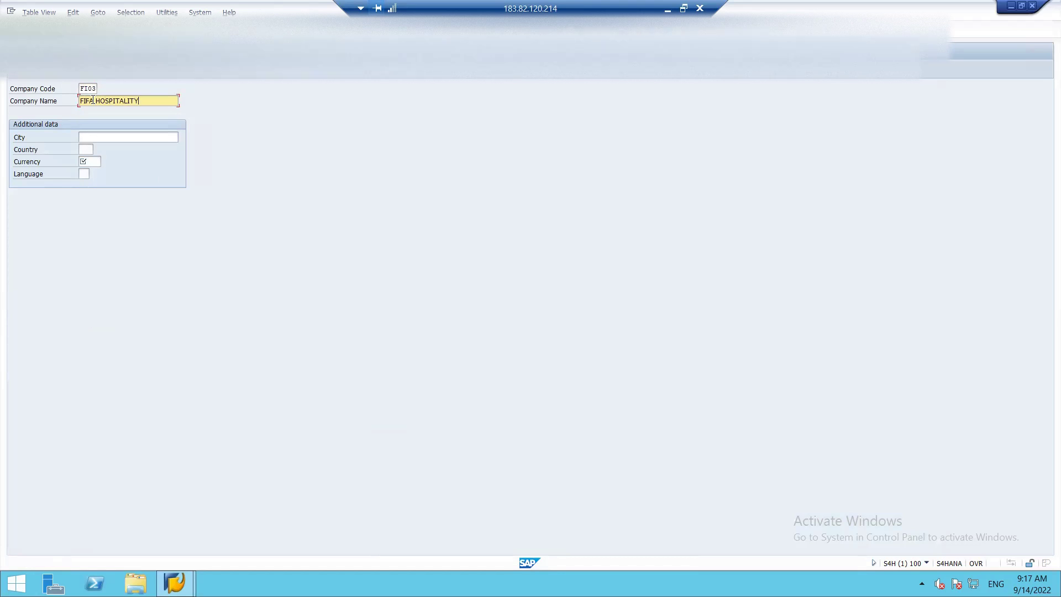
pyautogui.press('Tab')
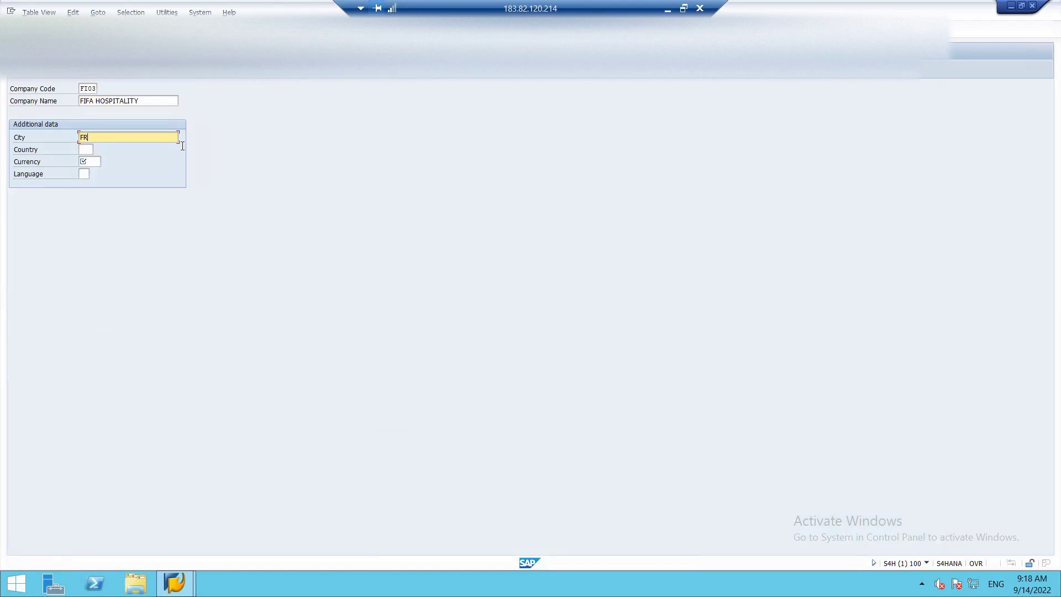
pyautogui.write('ANKLIN')
# Enter country USA, currency USD and language EN, and check the entries
pyautogui.press('Tab')
pyautogui.write('USA')
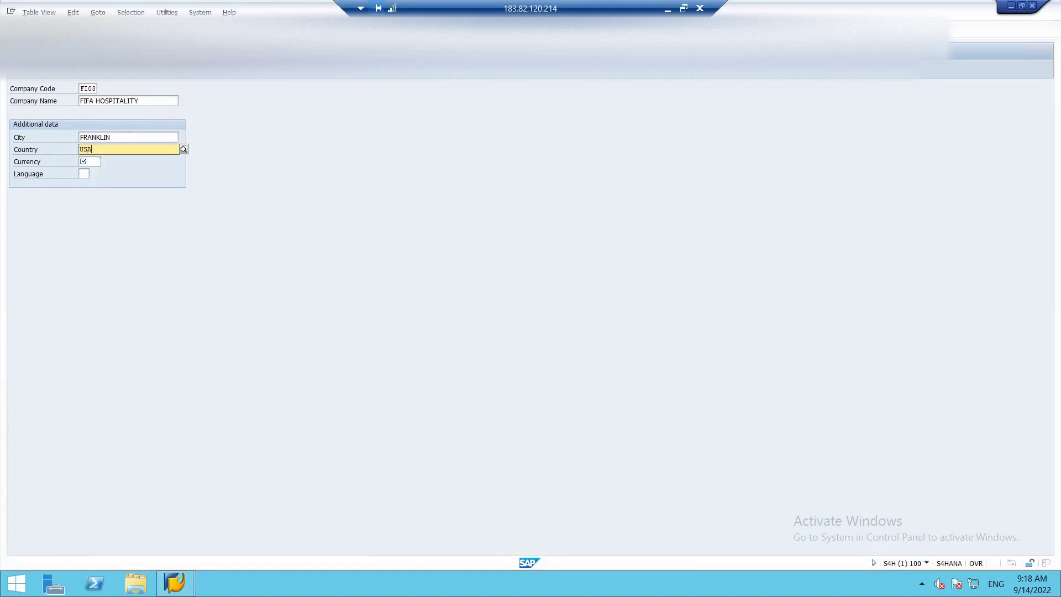
pyautogui.press('Return')
pyautogui.press('Tab')
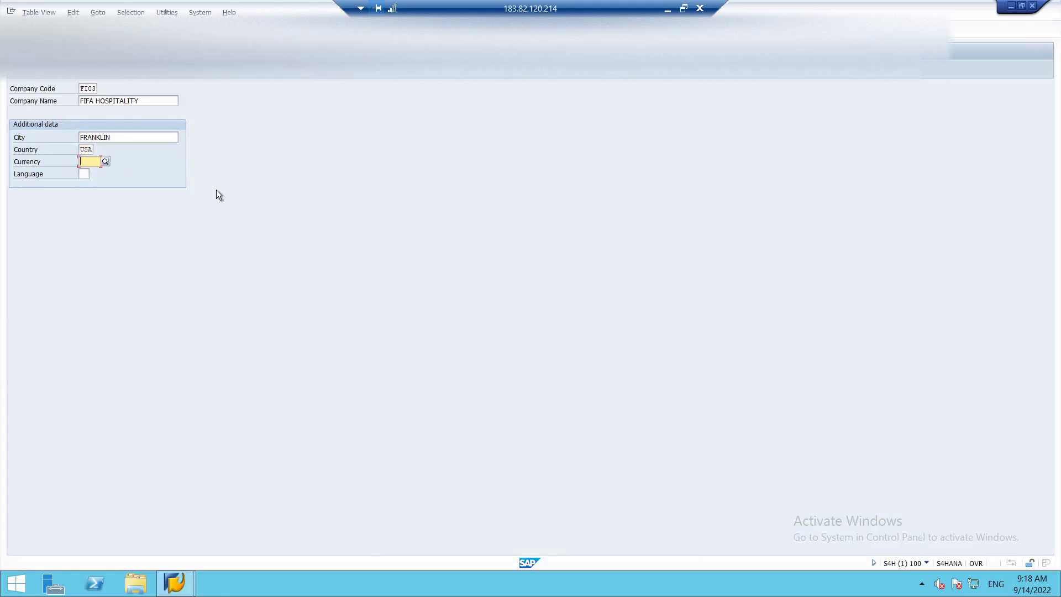
pyautogui.press('BackSpace')
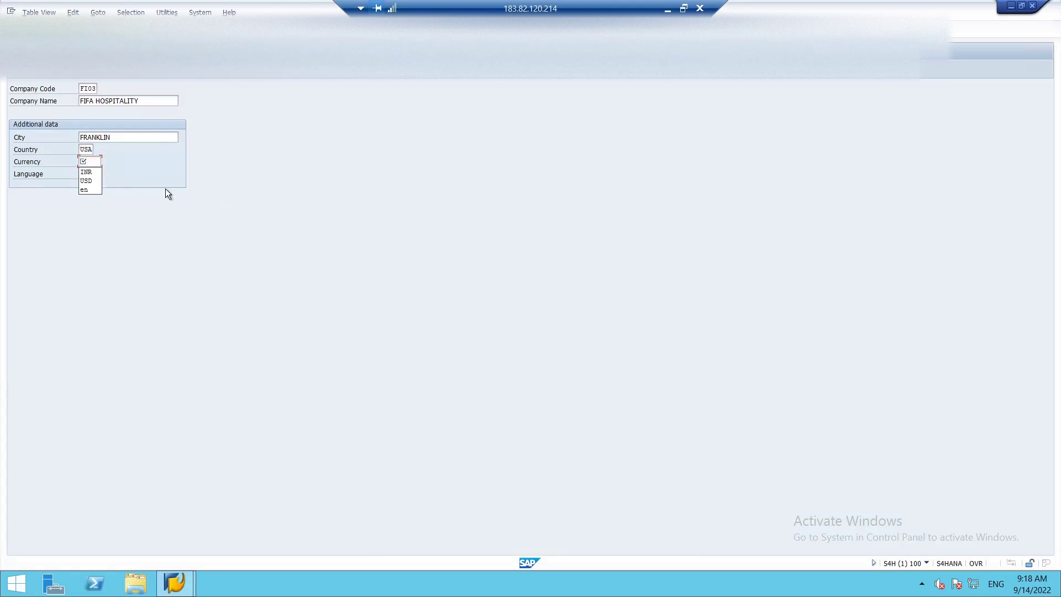
pyautogui.click(86, 180)
pyautogui.click(83, 175)
pyautogui.write('EN')
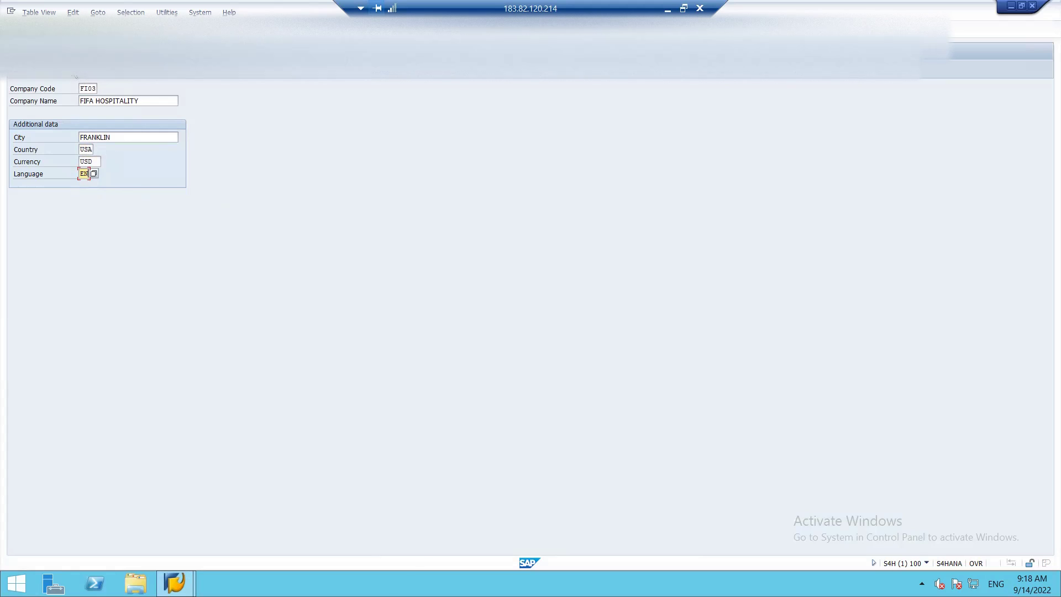
pyautogui.click(115, 52)
pyautogui.press('Return')
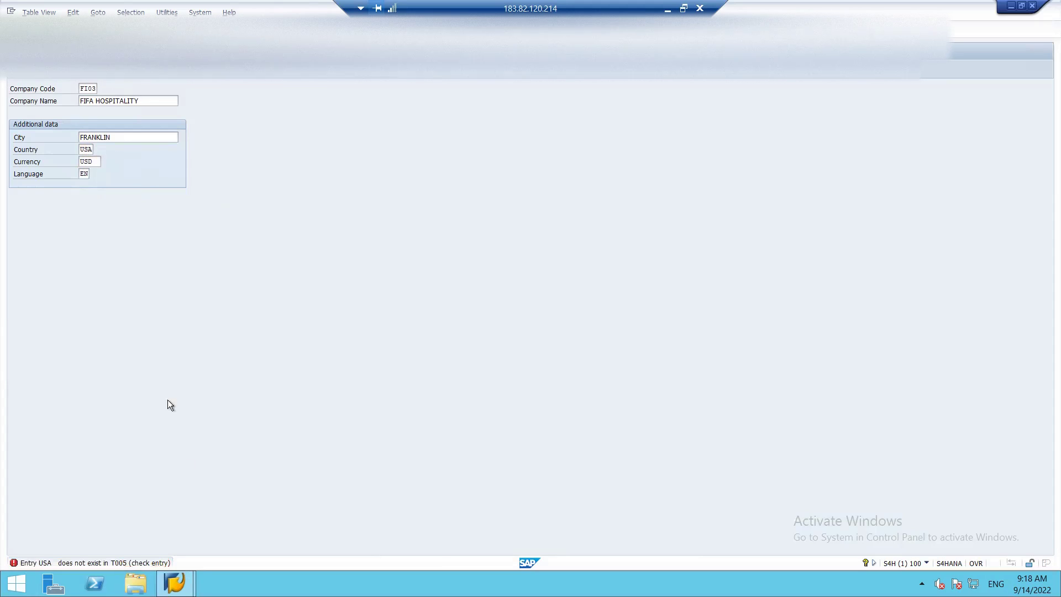
# Pick country key US (USA) from the Country Key value list for FI03
pyautogui.click(97, 148)
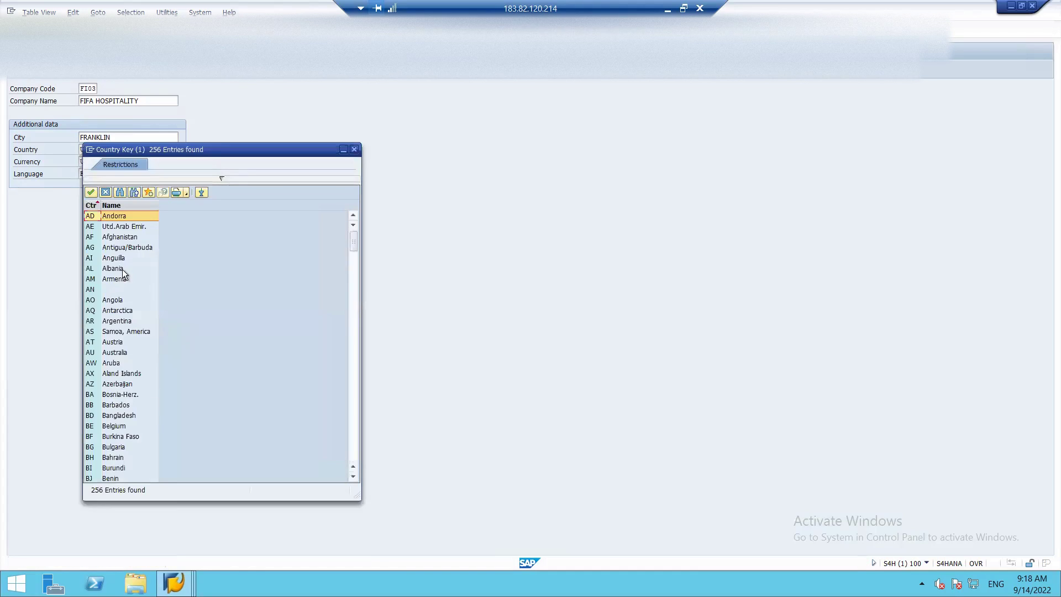
pyautogui.scroll(-10, 100, 391)
pyautogui.scroll(-6, 102, 393)
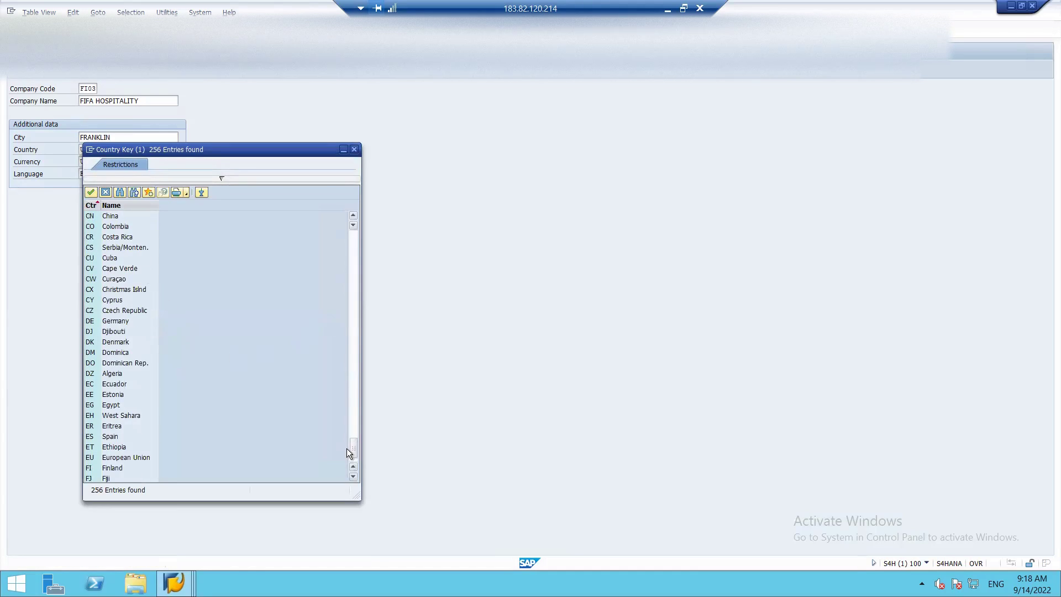
pyautogui.click(348, 450)
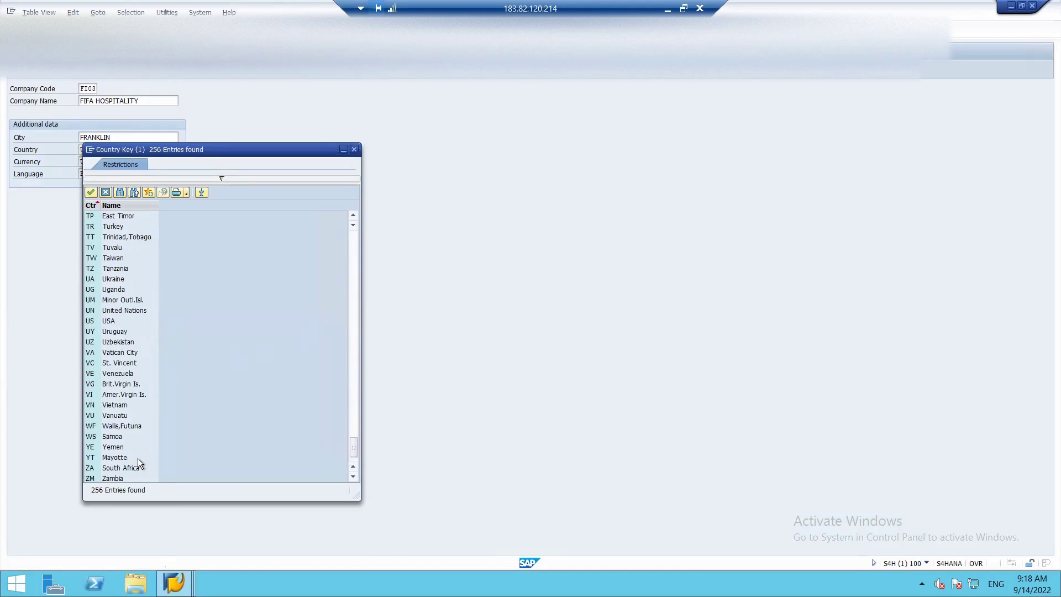
pyautogui.doubleClick(94, 321)
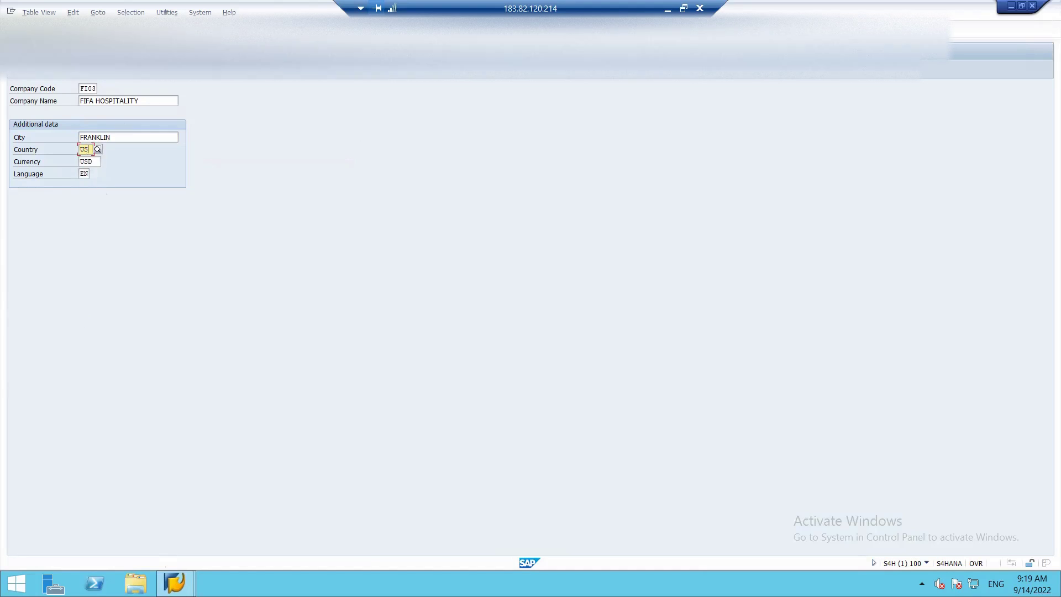
# Give FI03's address title Company and name FIFA HIOSPITALITY
pyautogui.press('Return')
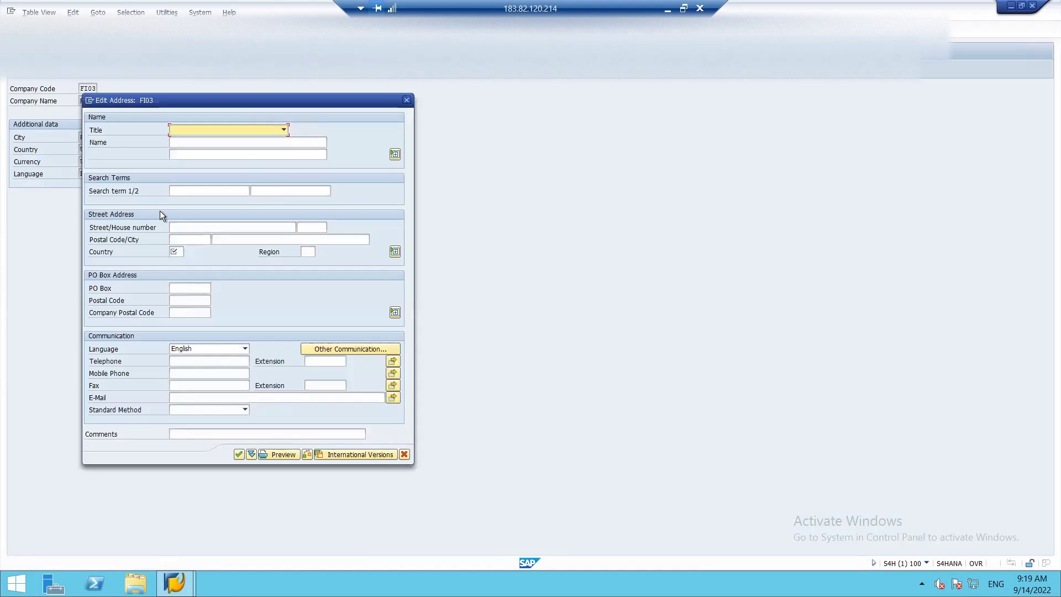
pyautogui.click(284, 129)
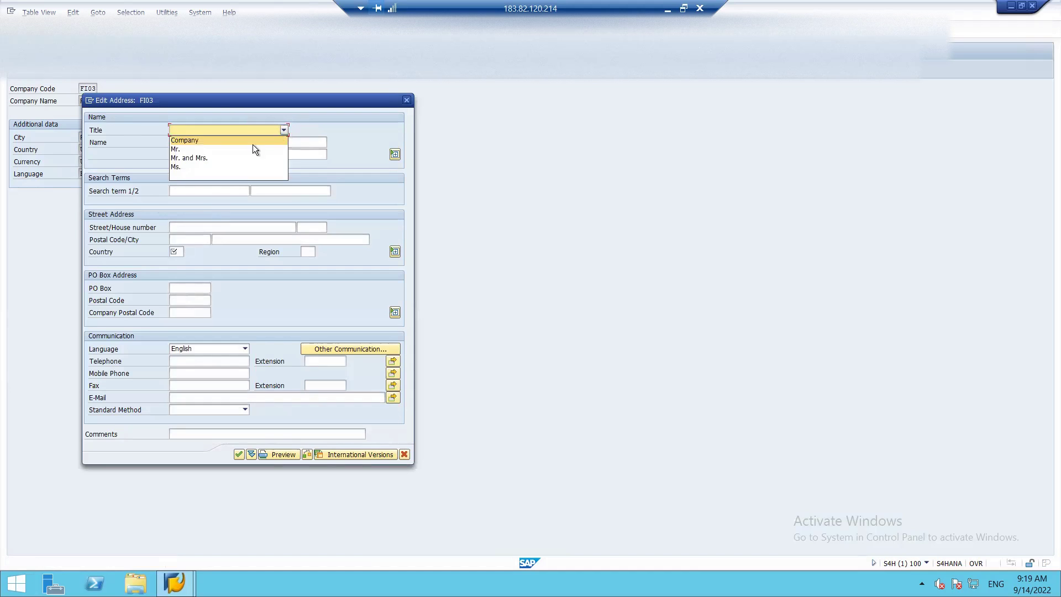
pyautogui.click(247, 140)
pyautogui.click(208, 144)
pyautogui.write('F')
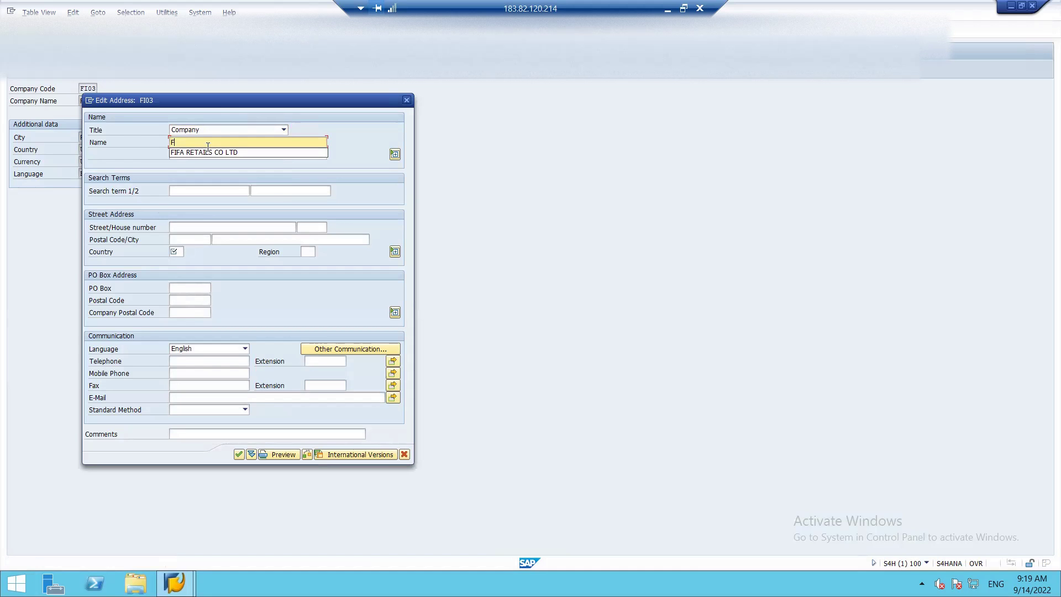
pyautogui.write('IFA ')
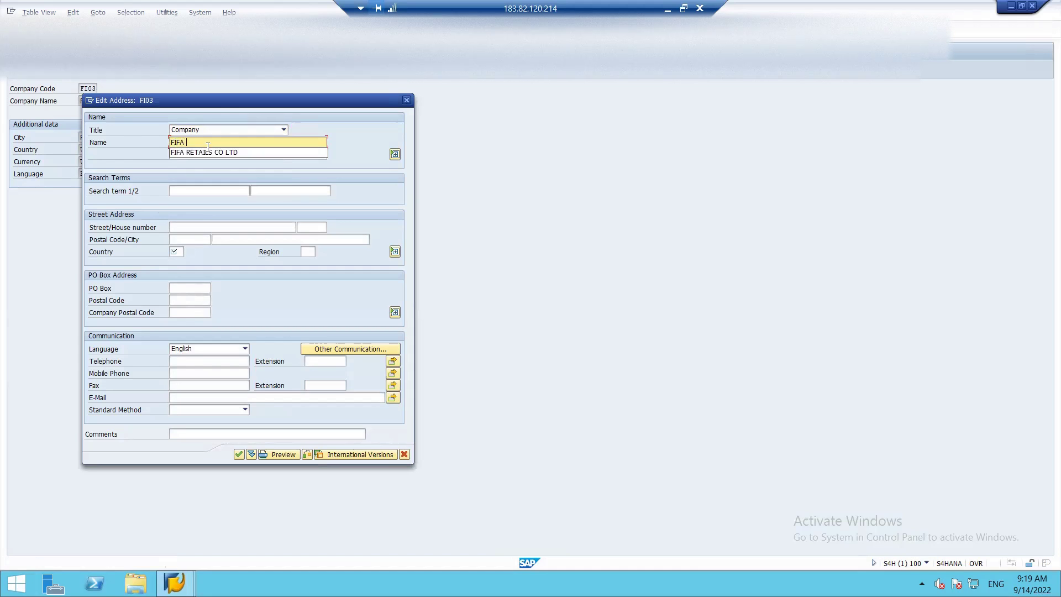
pyautogui.write('HIOSPITALI')
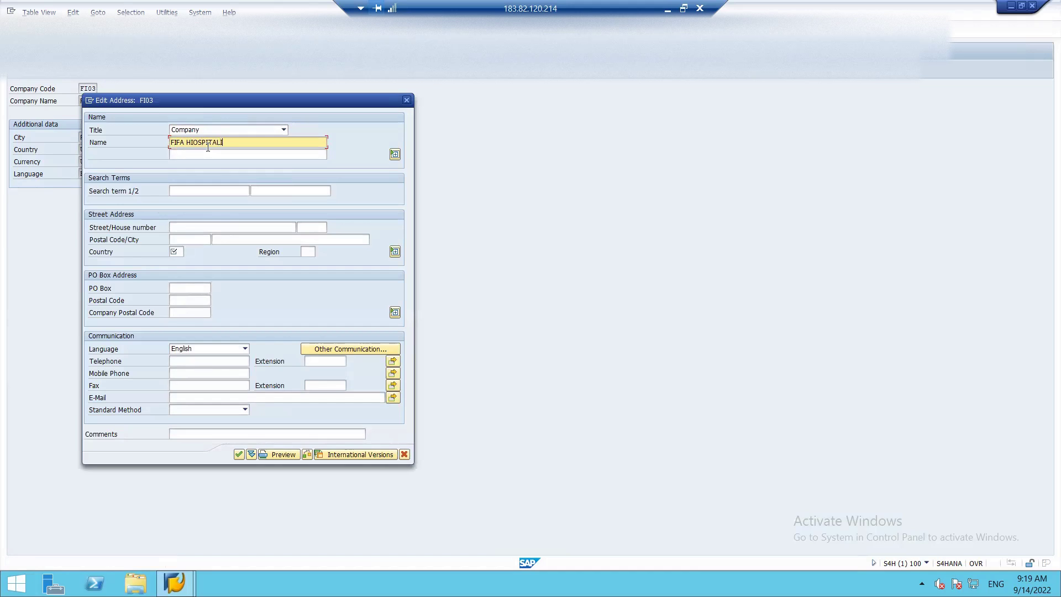
pyautogui.write('TY')
pyautogui.press('Tab')
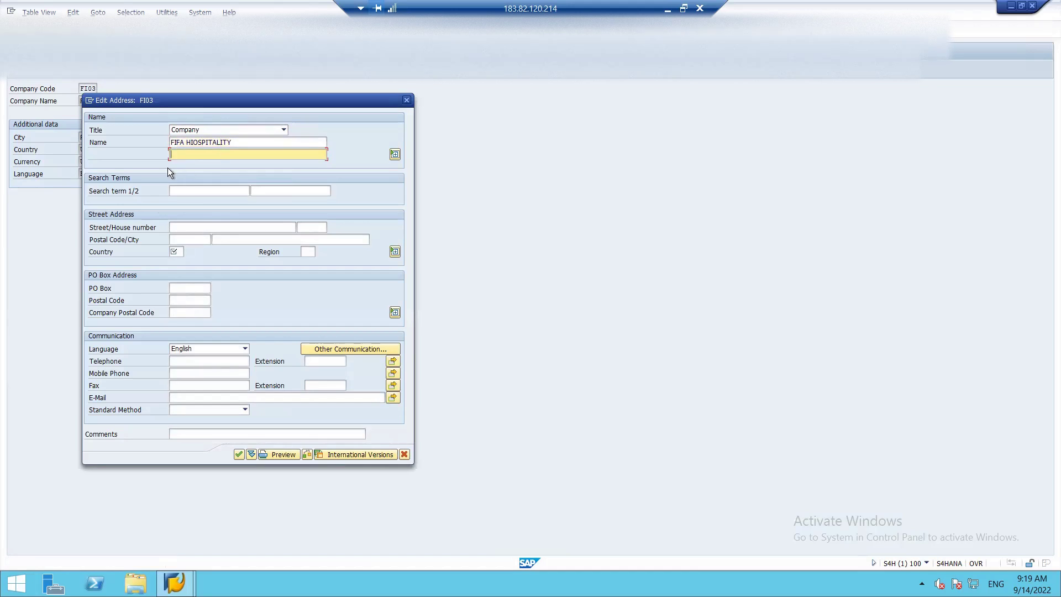
# Set the search term FIFA HOSPITALITY and address country US, then confirm the address
pyautogui.click(186, 189)
pyautogui.write('FIF')
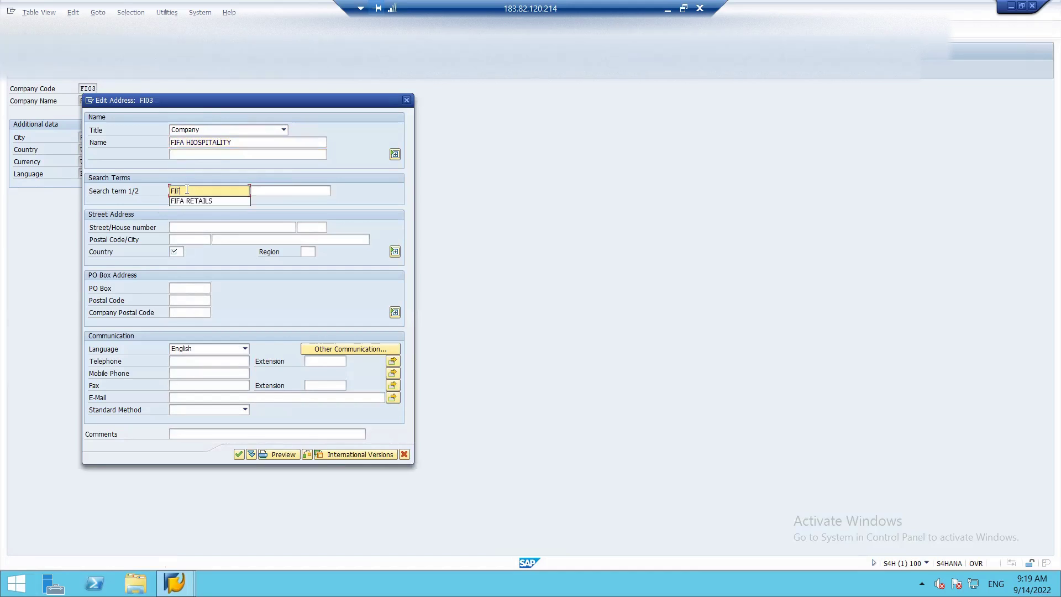
pyautogui.write('A HOSPITALITY')
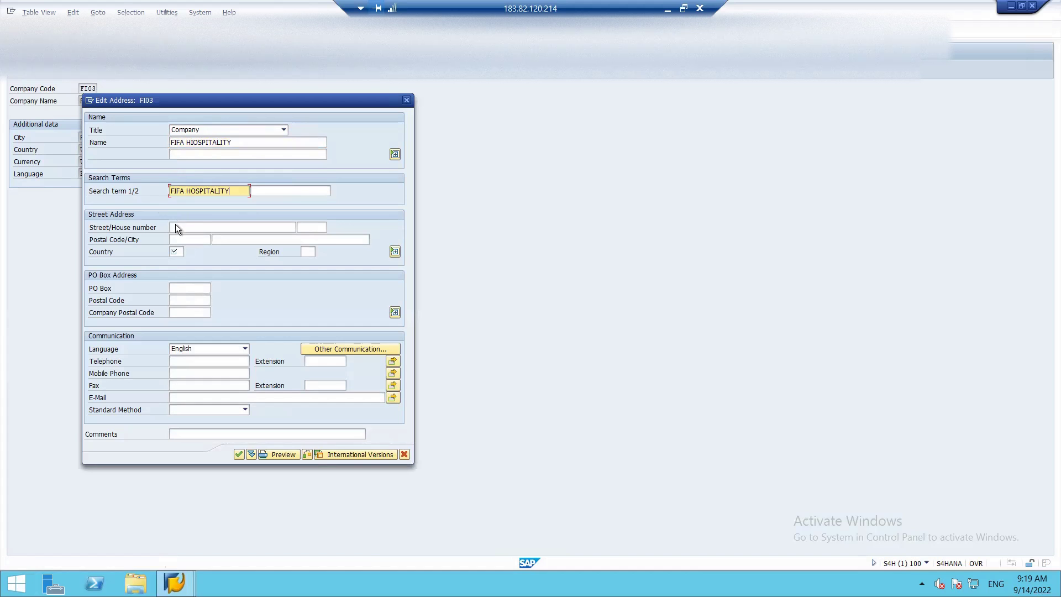
pyautogui.click(178, 253)
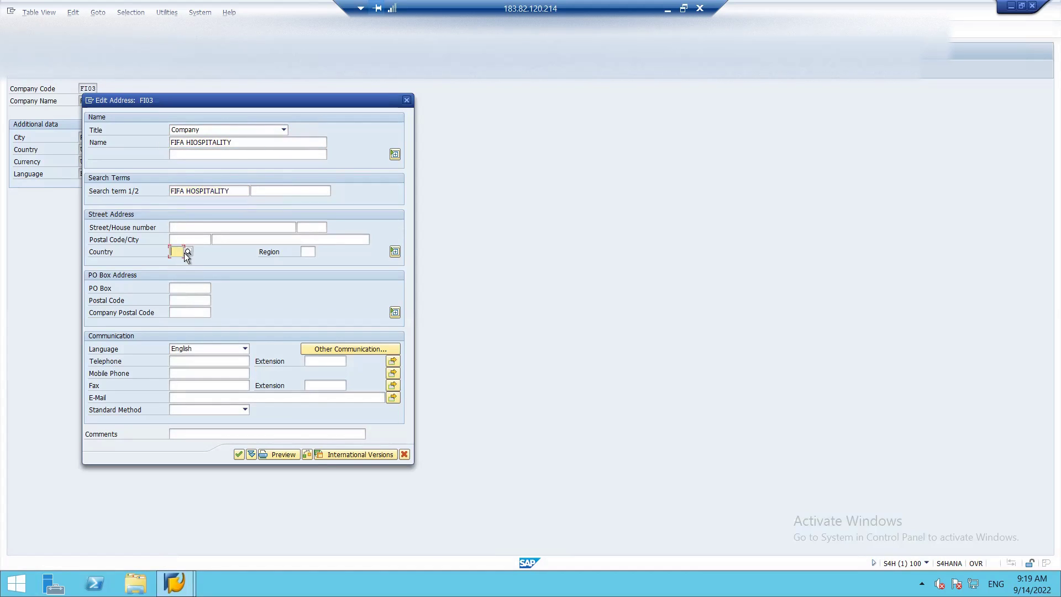
pyautogui.write('US')
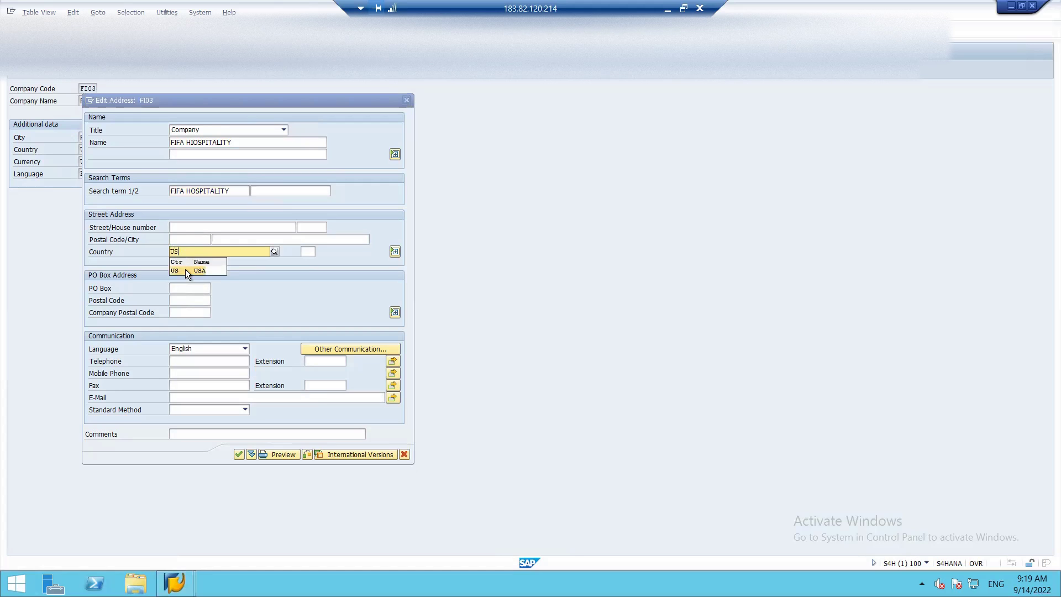
pyautogui.click(184, 270)
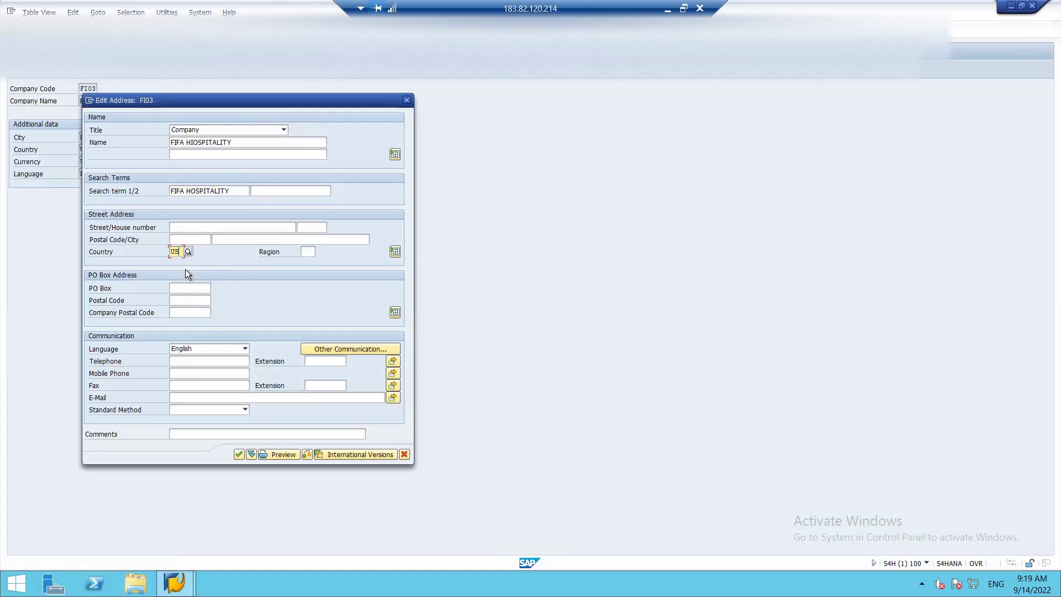
pyautogui.click(238, 455)
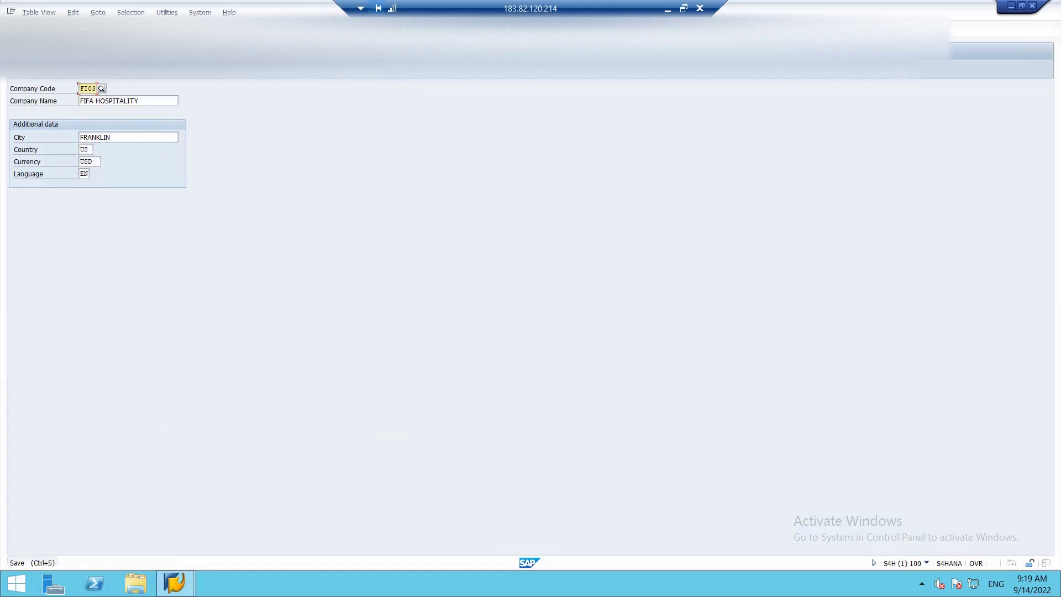
# Save FI03 with Ctrl+S, confirm its address, and back out to Select Activity
pyautogui.hotkey('ctrl', 's')
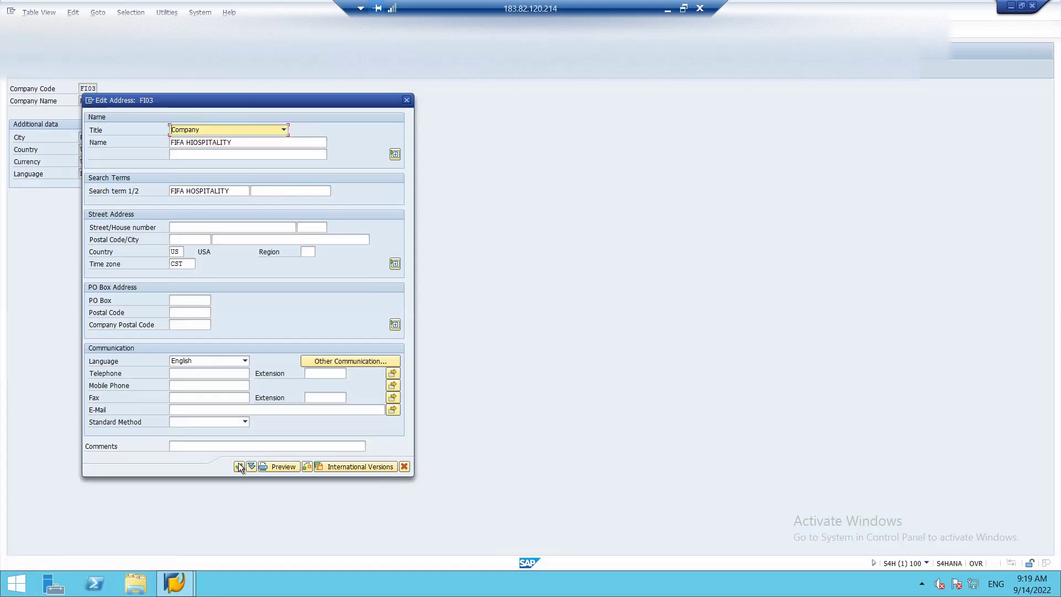
pyautogui.click(239, 467)
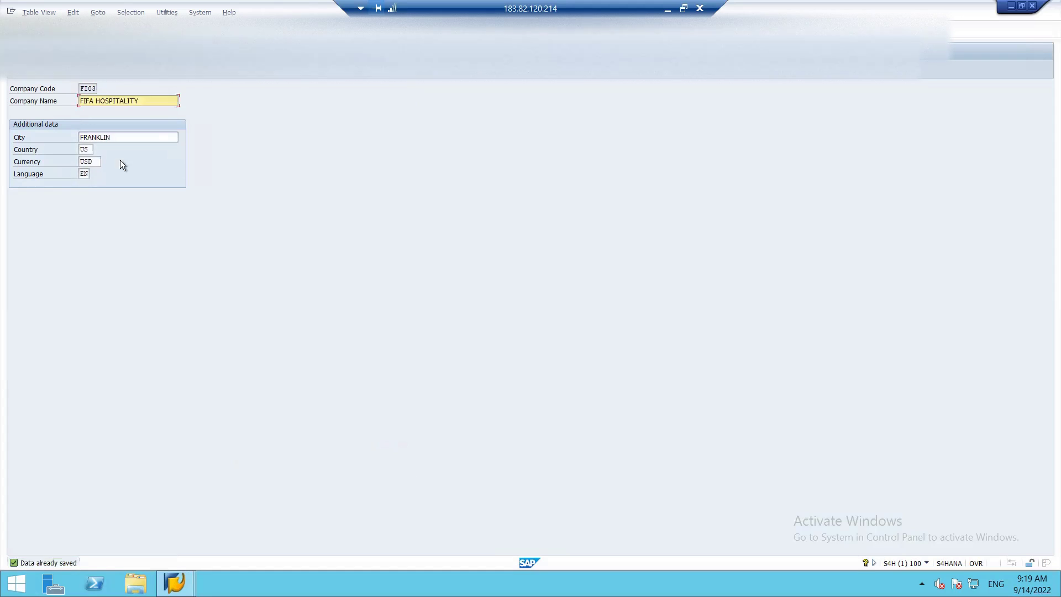
pyautogui.press('F3')
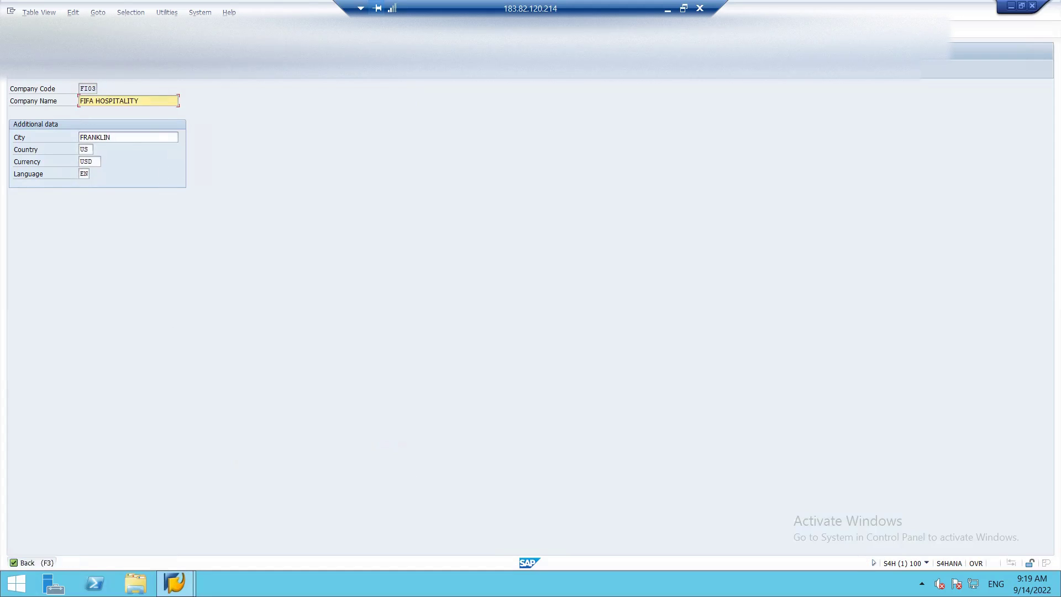
pyautogui.press('F3')
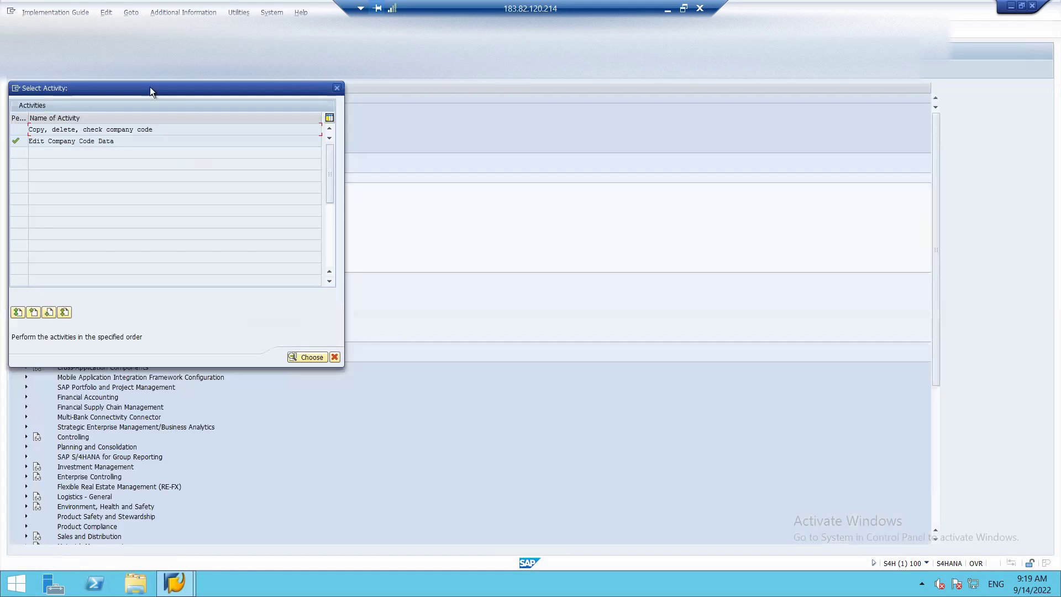
# Run 'Assign company code to company' under Assignment > Financial Accounting in SPRO
pyautogui.click(337, 88)
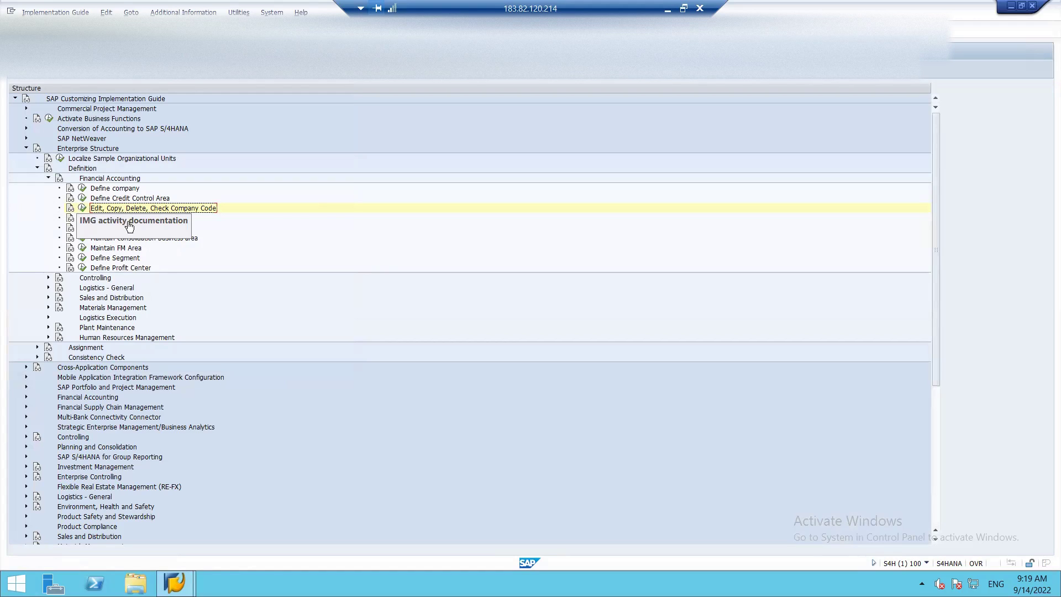
pyautogui.click(37, 167)
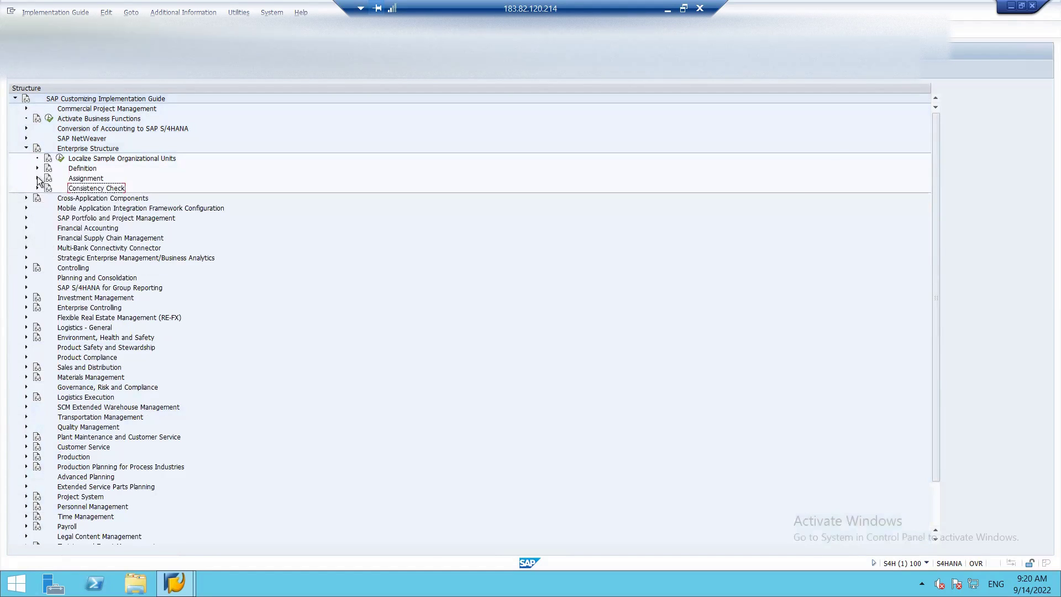
pyautogui.click(37, 177)
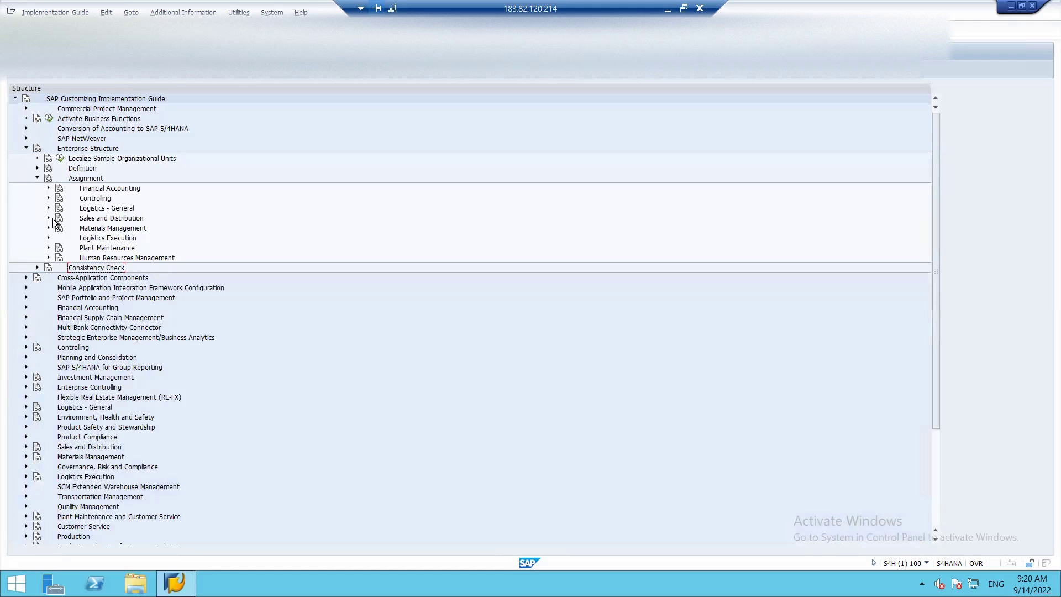
pyautogui.click(48, 188)
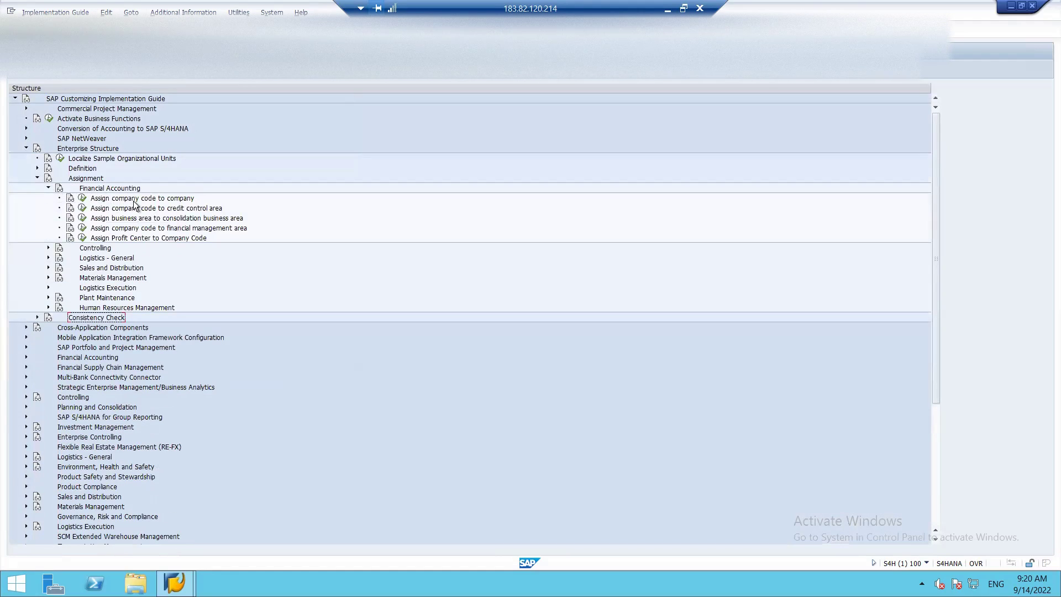
pyautogui.click(82, 198)
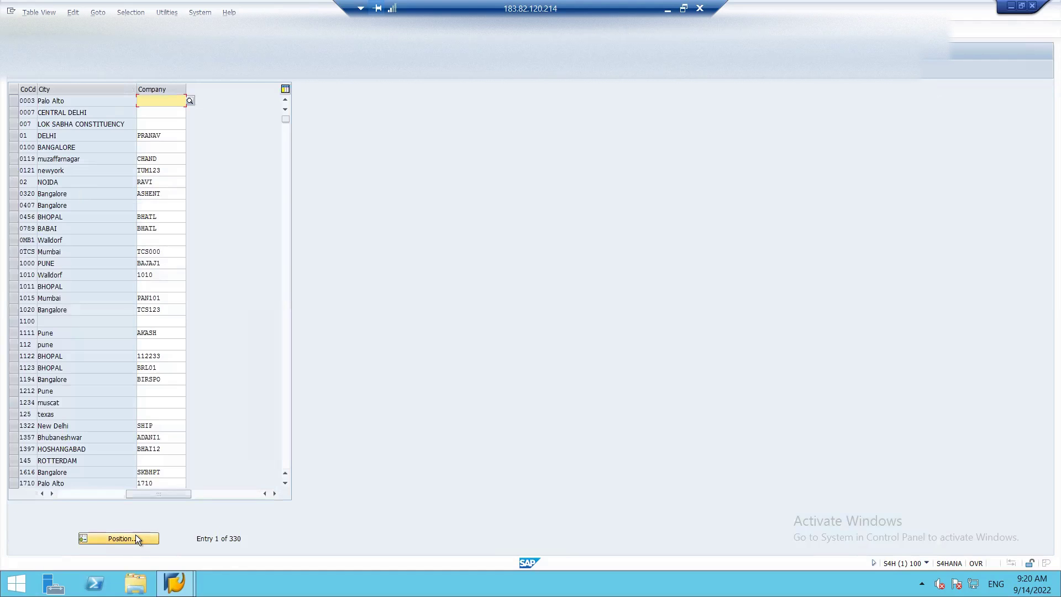
# Use Position to jump the company code table to FI02
pyautogui.click(136, 535)
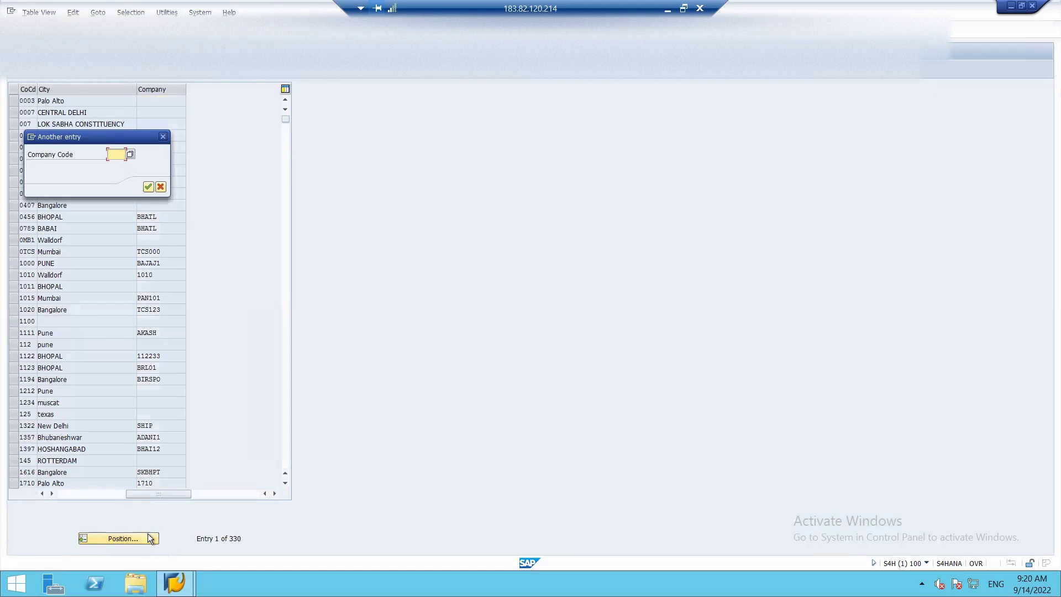
pyautogui.press('Escape')
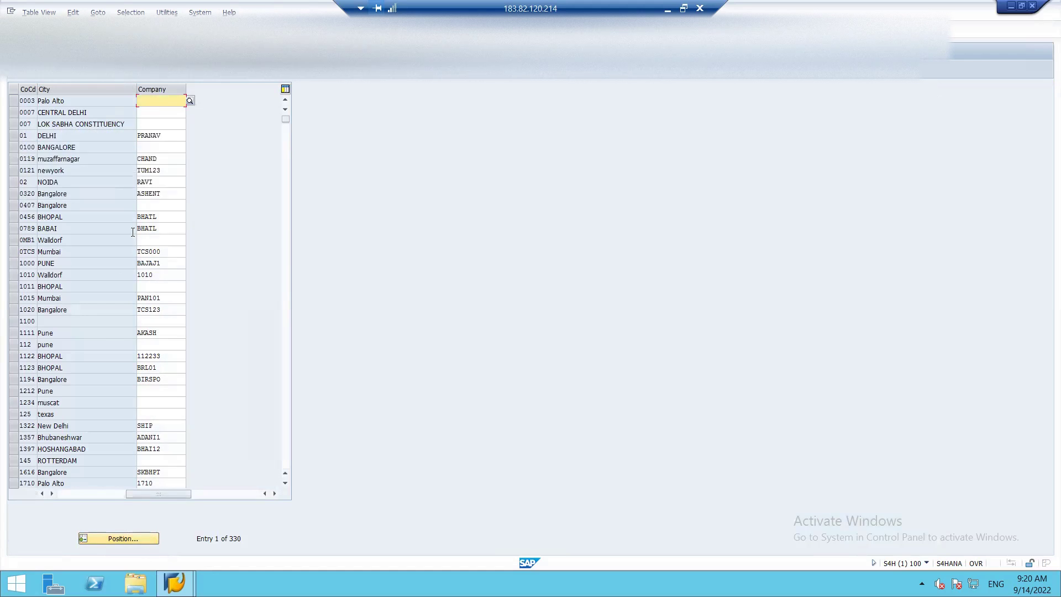
pyautogui.click(113, 536)
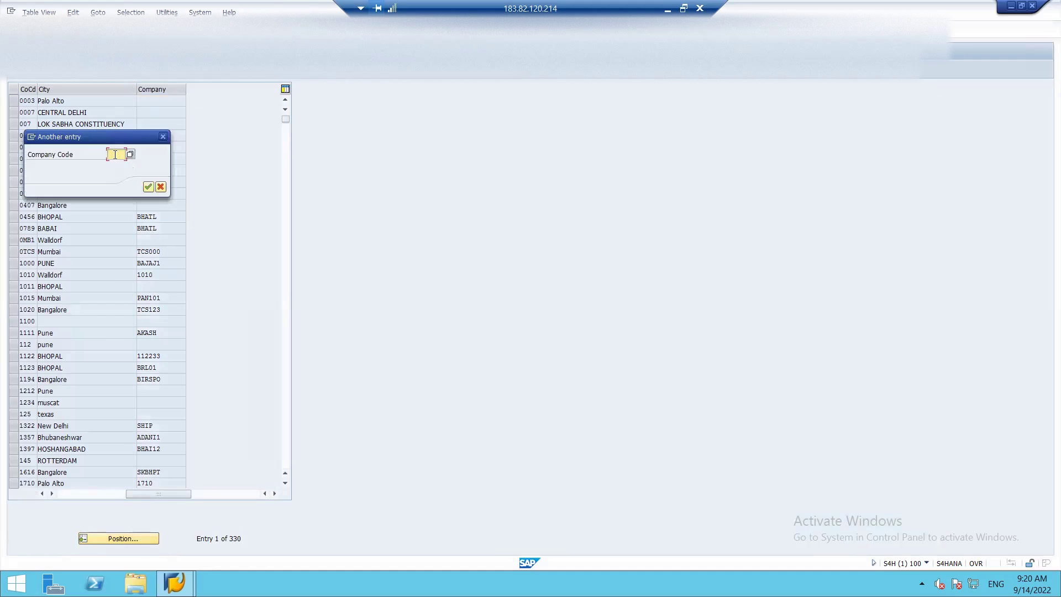
pyautogui.write('F')
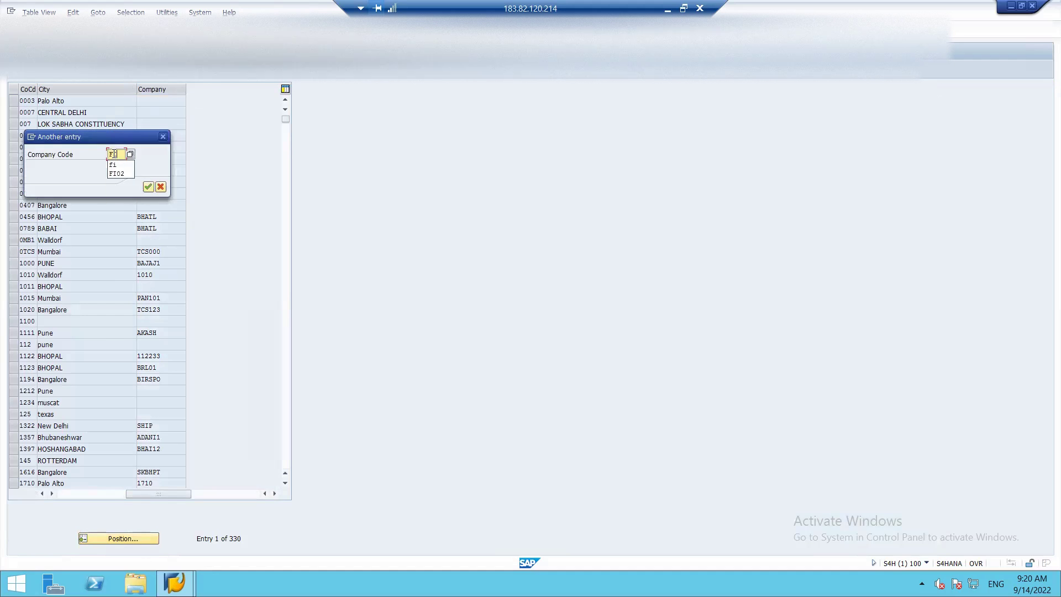
pyautogui.press('Down')
pyautogui.press('Down')
pyautogui.press('Return')
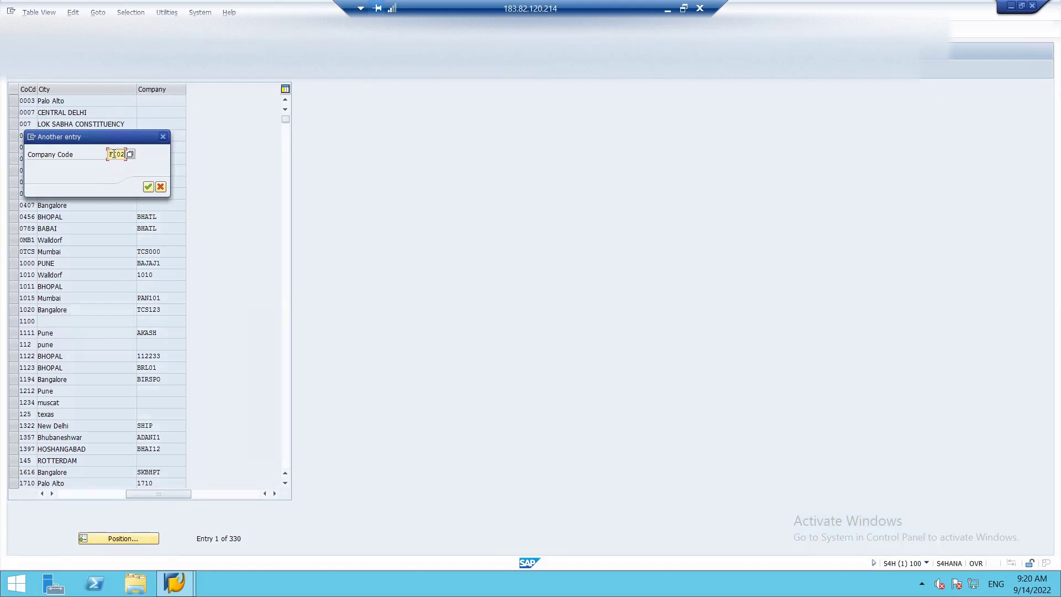
pyautogui.click(148, 187)
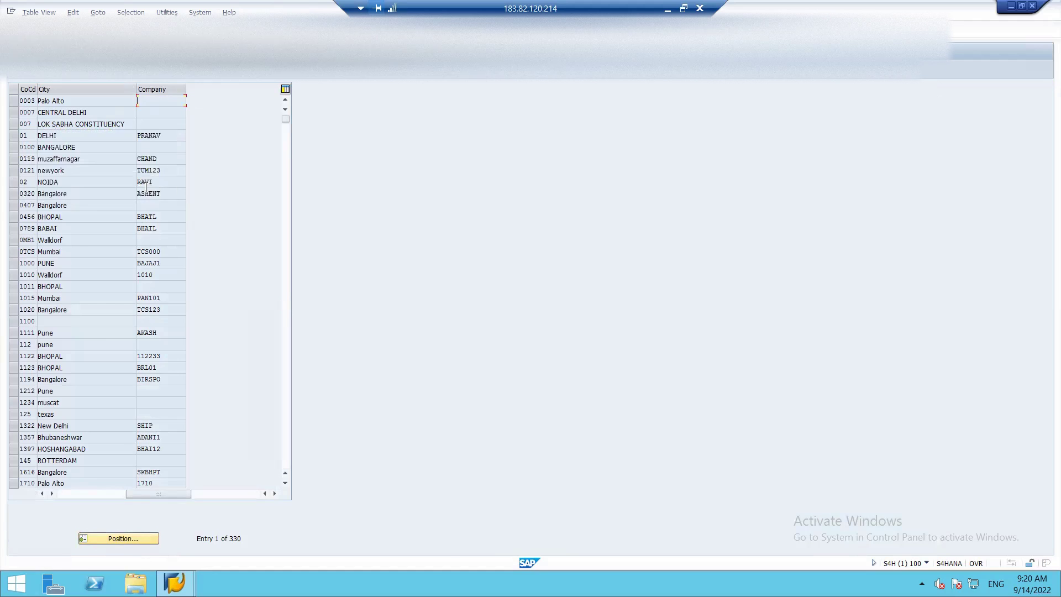
# Enter company FI01 for company codes FI02 and FI03 and check the entries
pyautogui.click(160, 100)
pyautogui.write('FI')
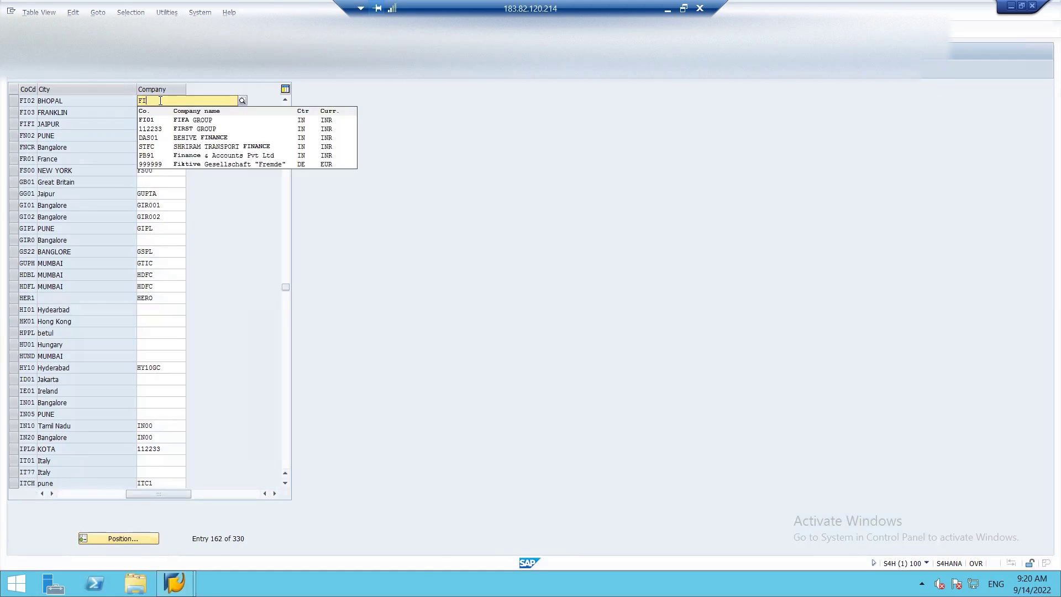
pyautogui.click(175, 121)
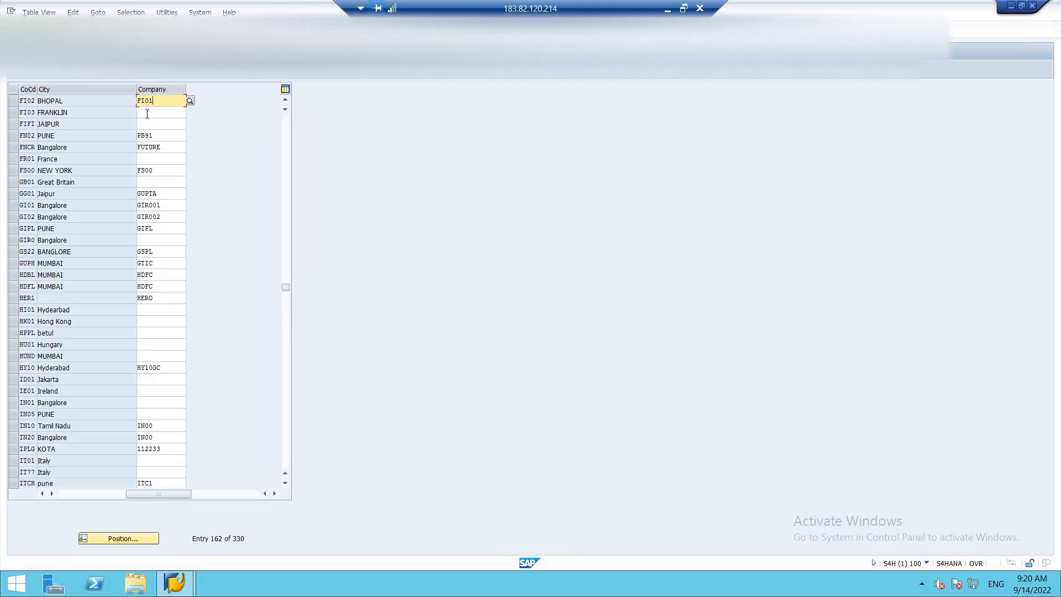
pyautogui.click(148, 112)
pyautogui.write('FI0')
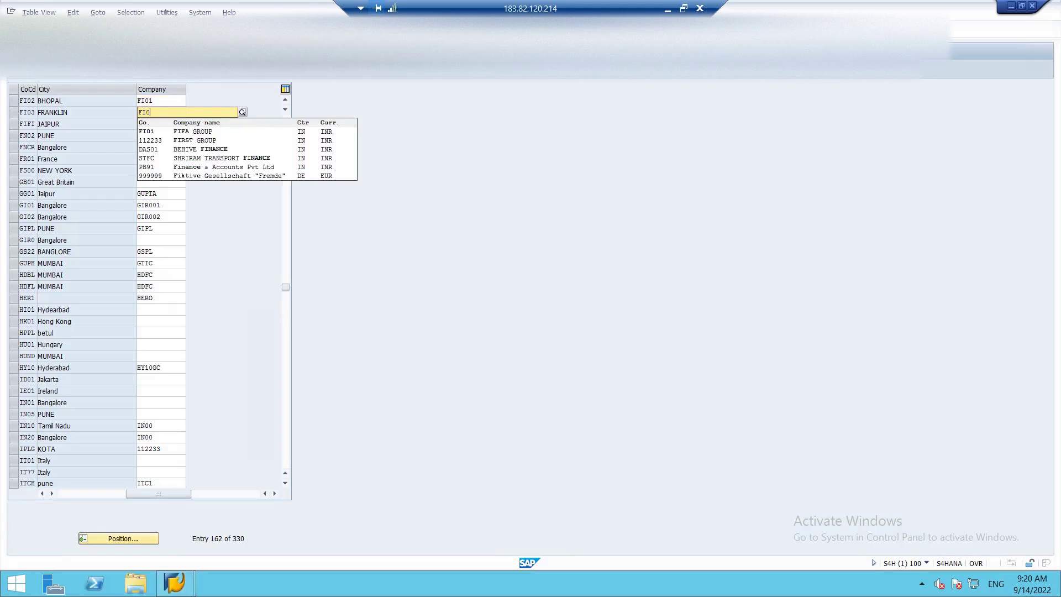
pyautogui.write('1')
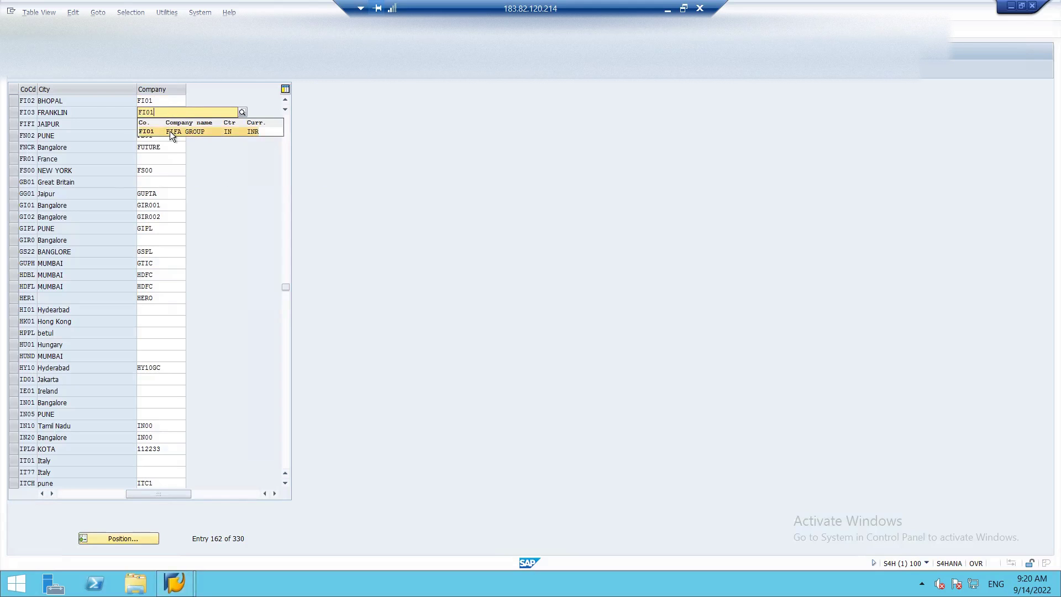
pyautogui.click(170, 131)
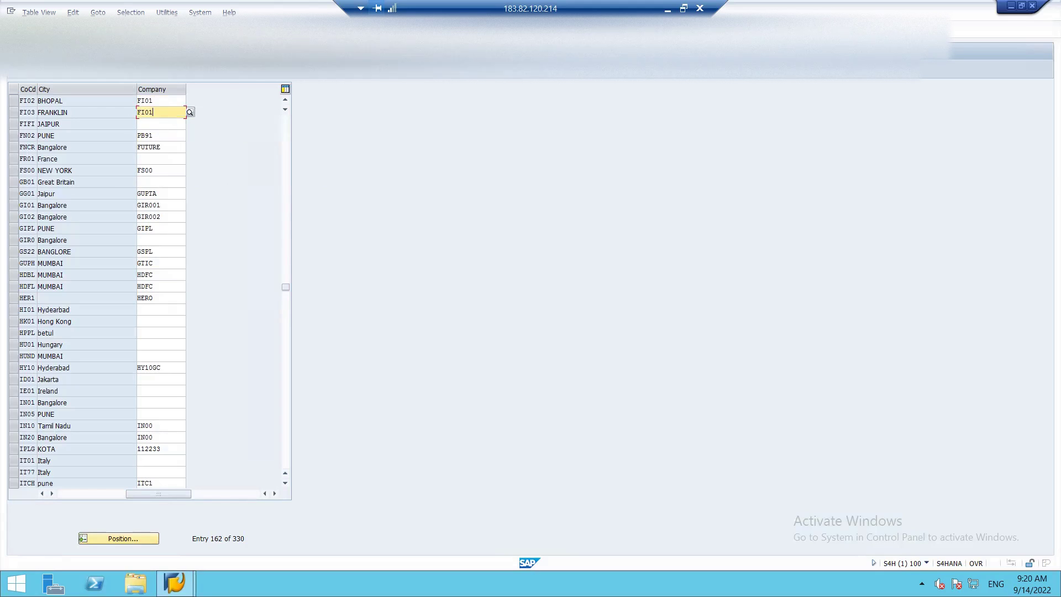
pyautogui.press('Return')
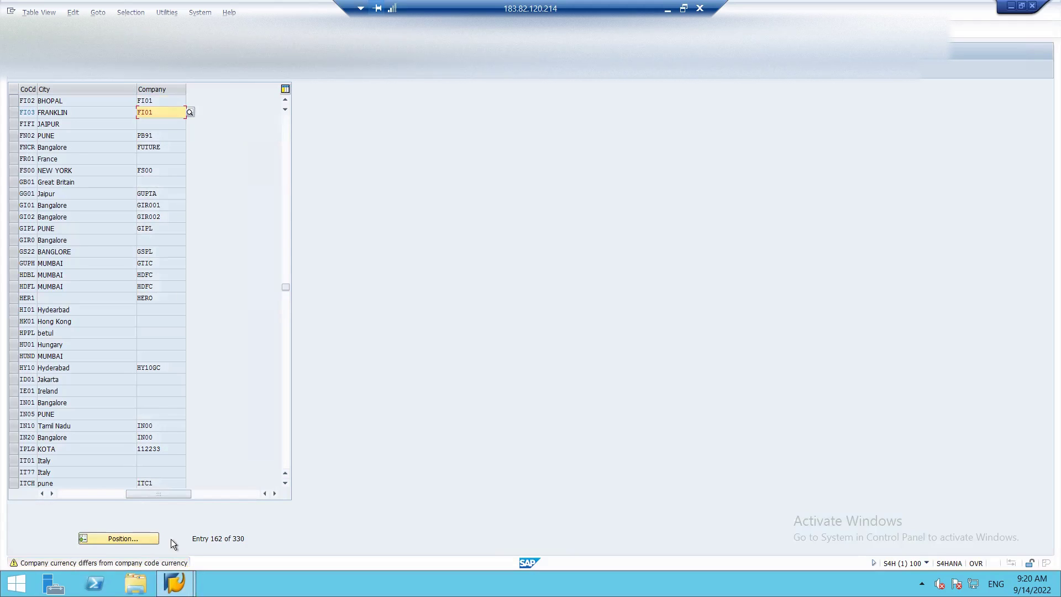
# Save the FI01 assignments for FI02 and FI03 under the customizing request, then go back to the IMG
pyautogui.press('F3')
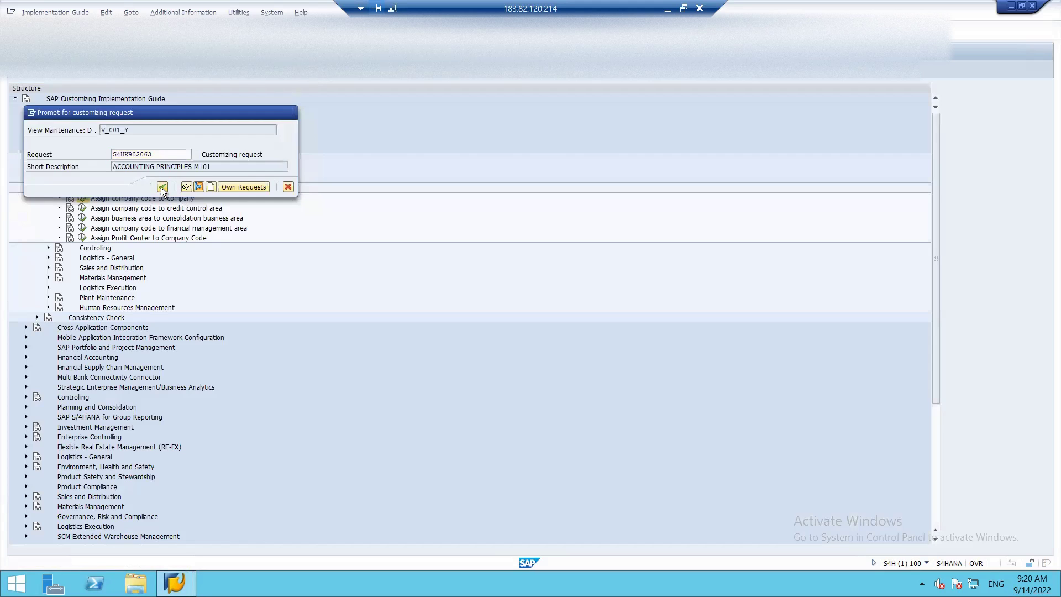
pyautogui.click(161, 187)
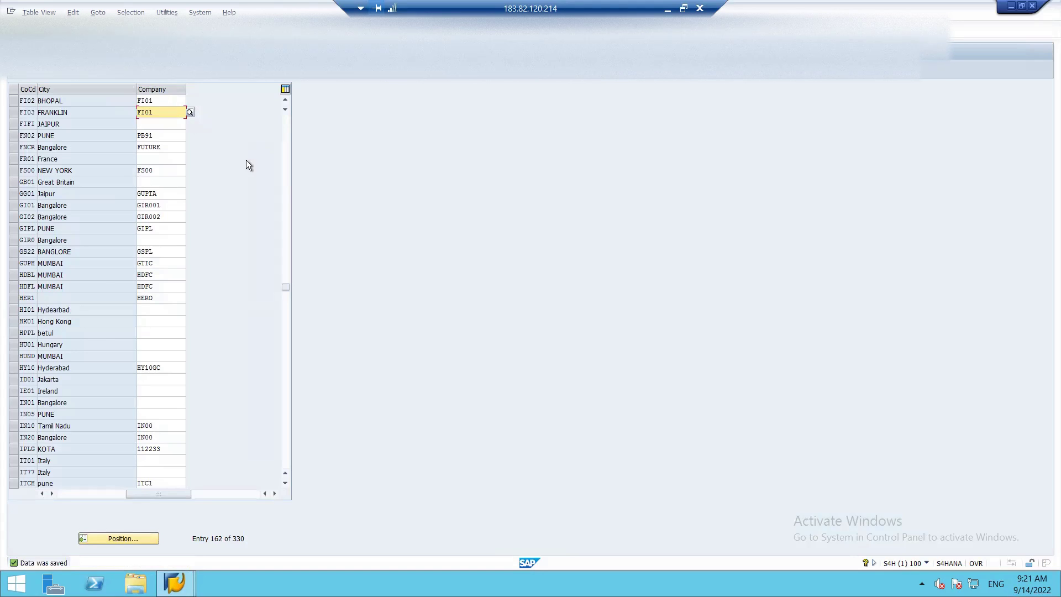
pyautogui.press('F3')
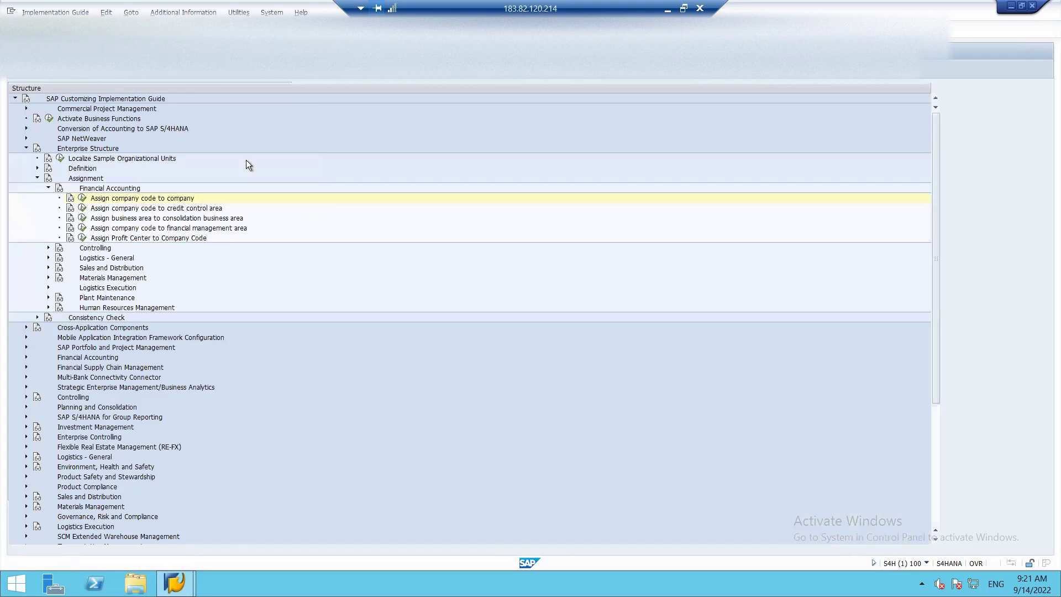
# Run Definition > Financial Accounting > Define Business Area to show the business area table
pyautogui.click(49, 188)
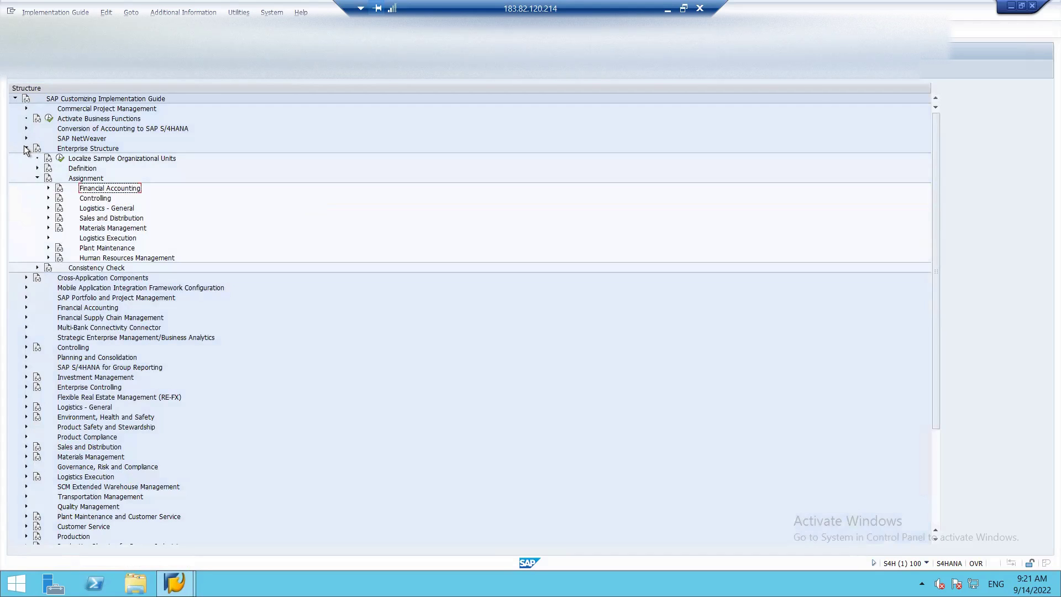
pyautogui.click(37, 167)
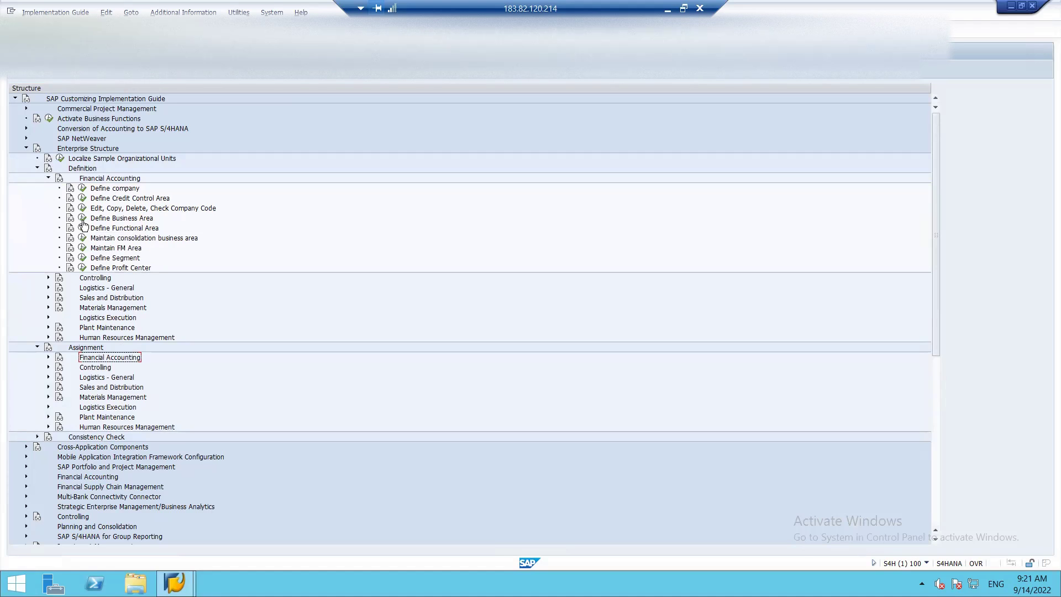
pyautogui.click(83, 220)
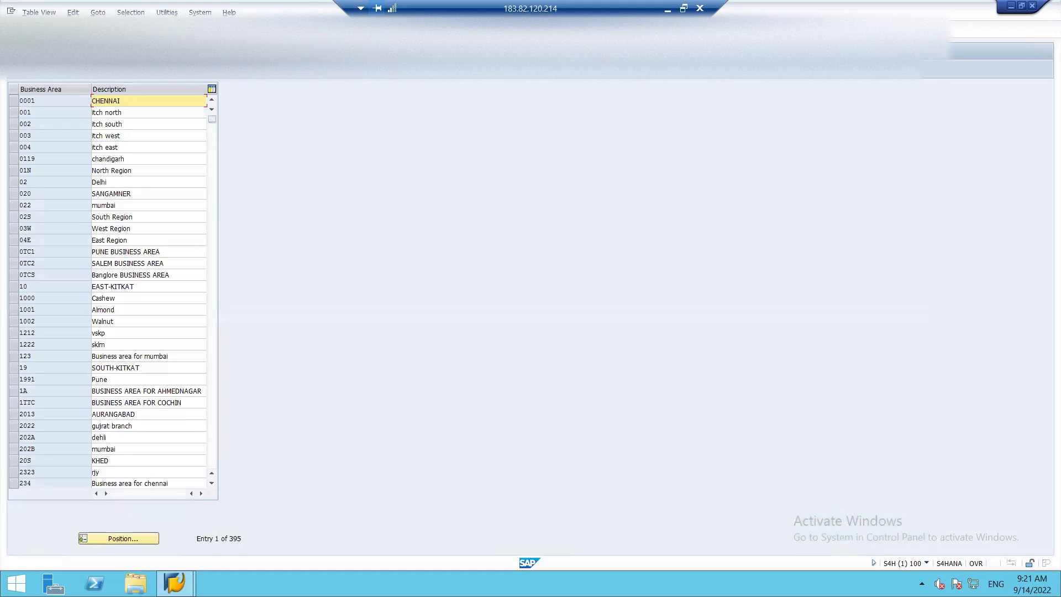
# Add business area BPL with the description 'BUSINESS AREA FOR BHOPAL'
pyautogui.click(55, 77)
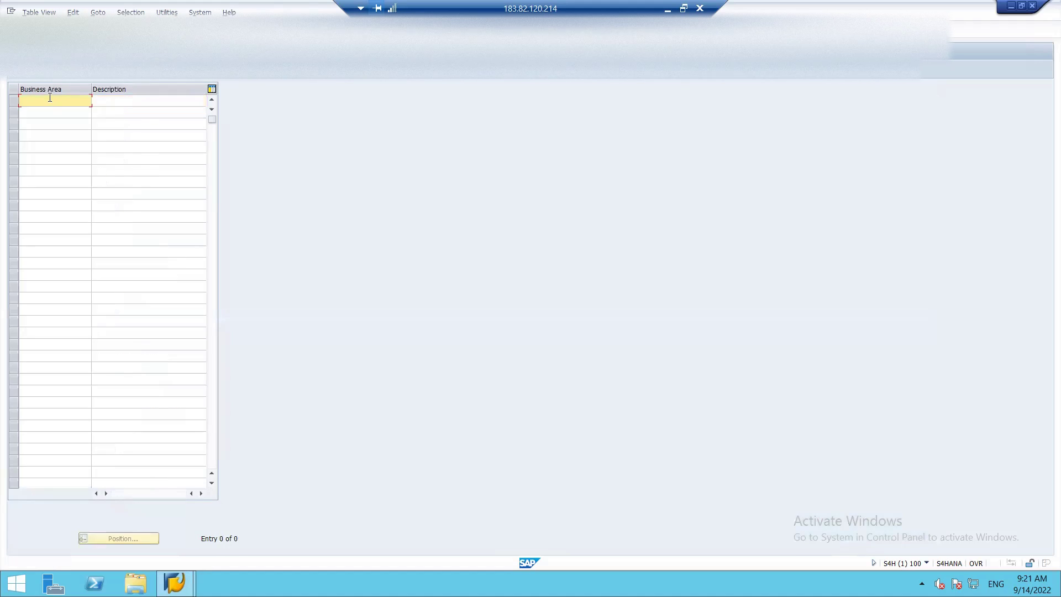
pyautogui.write('BPL')
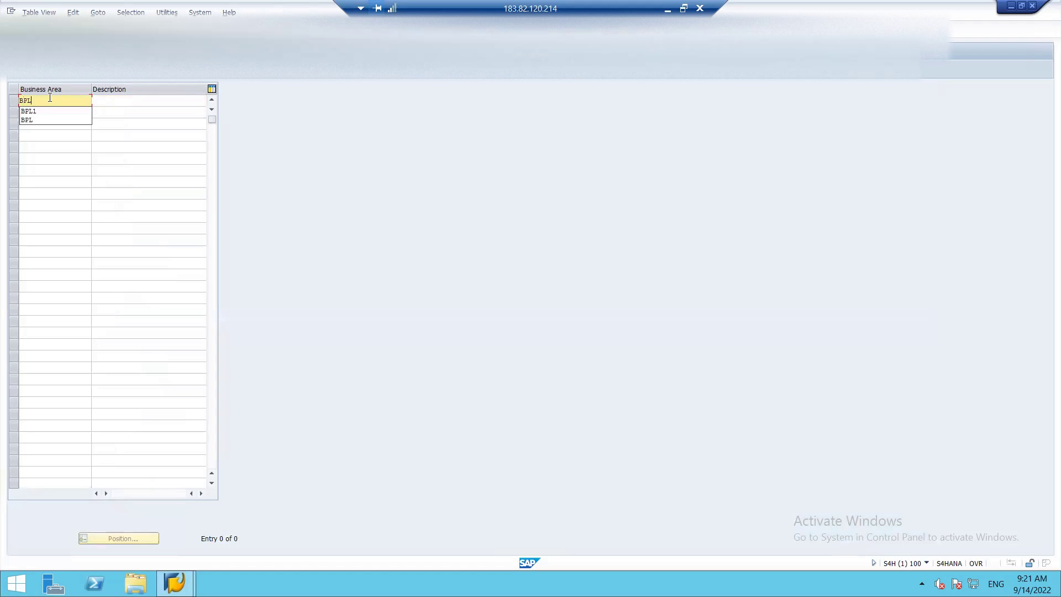
pyautogui.press('Tab')
pyautogui.write('BUSINESS')
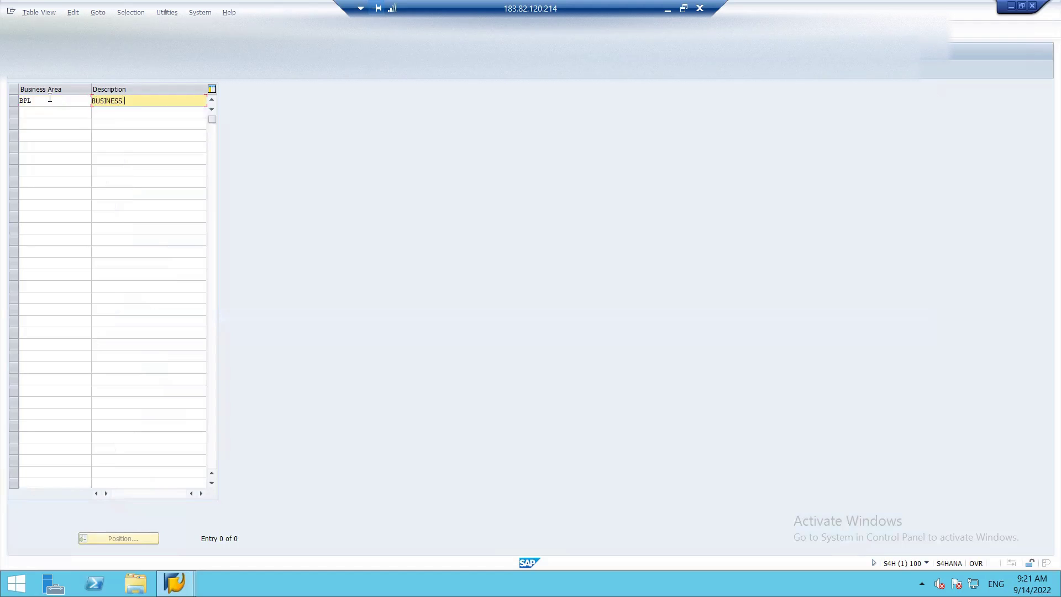
pyautogui.press('Down')
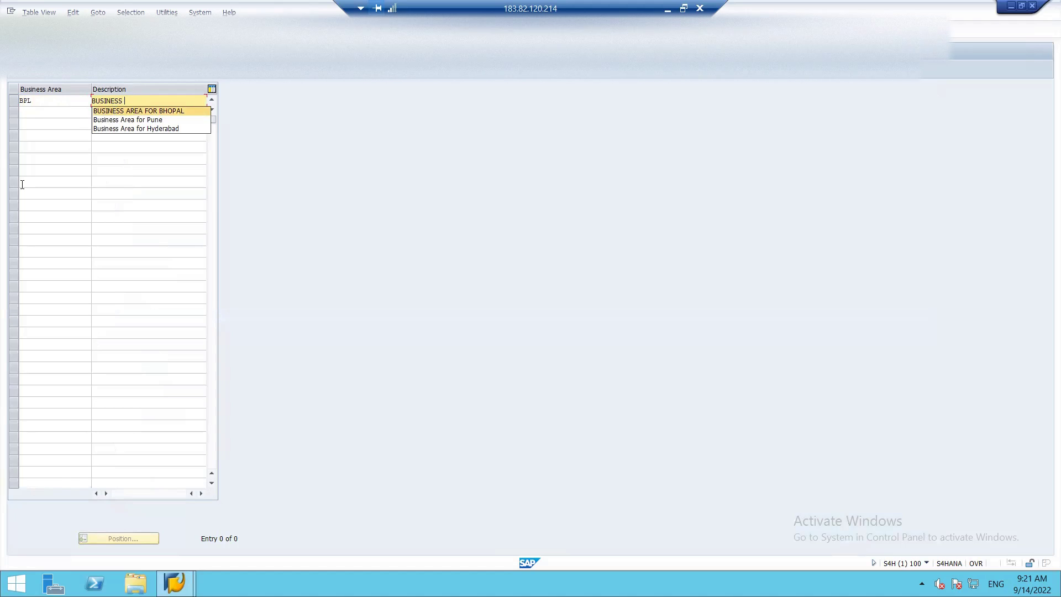
pyautogui.press('Return')
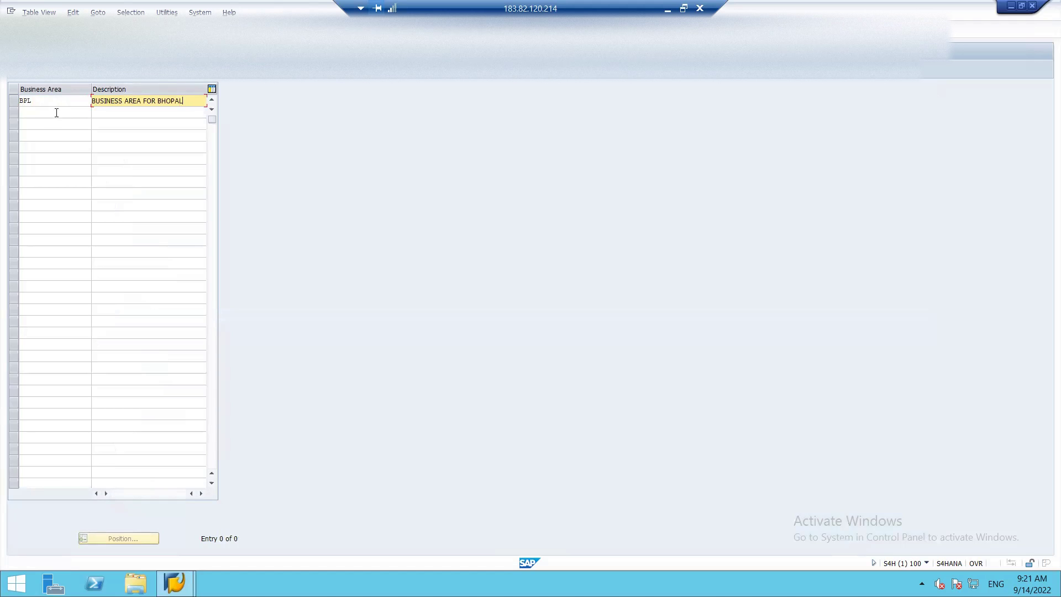
# Add business area FRN with the description 'BUSINESS AREA FOR FRANKLIN'
pyautogui.click(57, 113)
pyautogui.write('FRN')
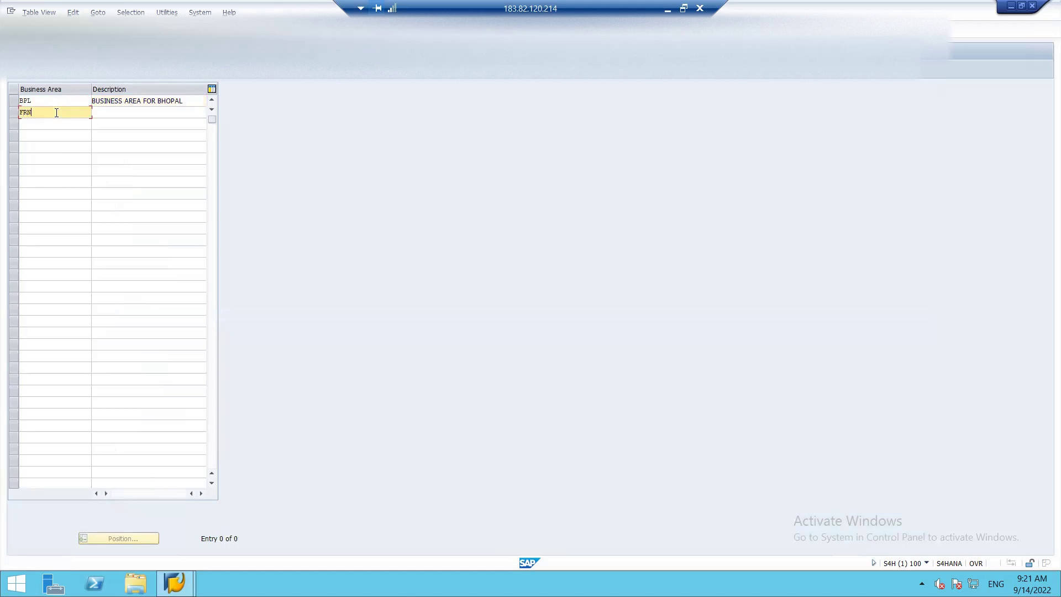
pyautogui.press('Tab')
pyautogui.write('BSINE')
pyautogui.press('BackSpace')
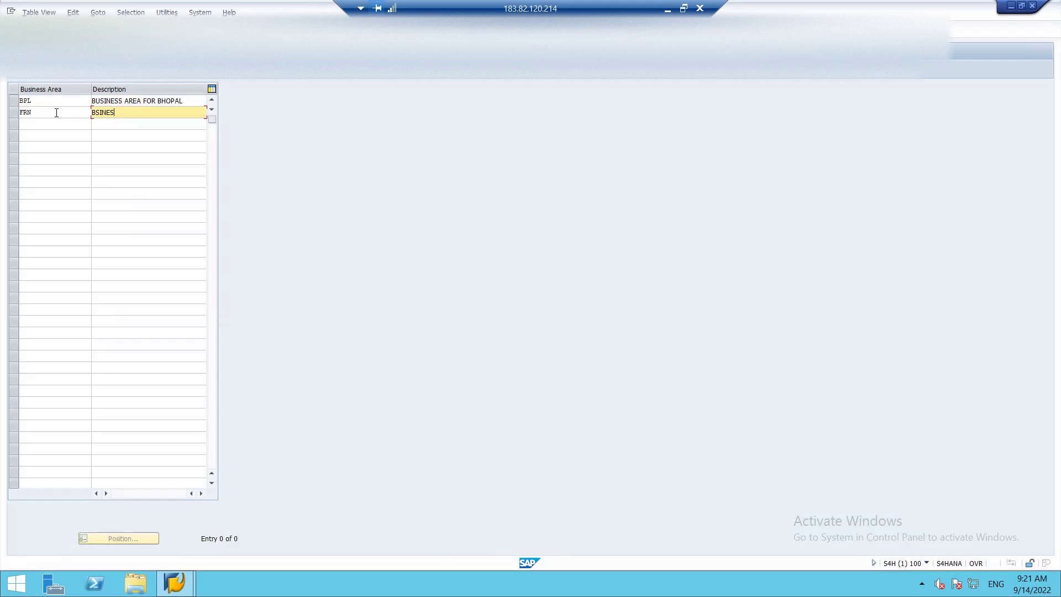
pyautogui.press('BackSpace')
pyautogui.write('USINESS ')
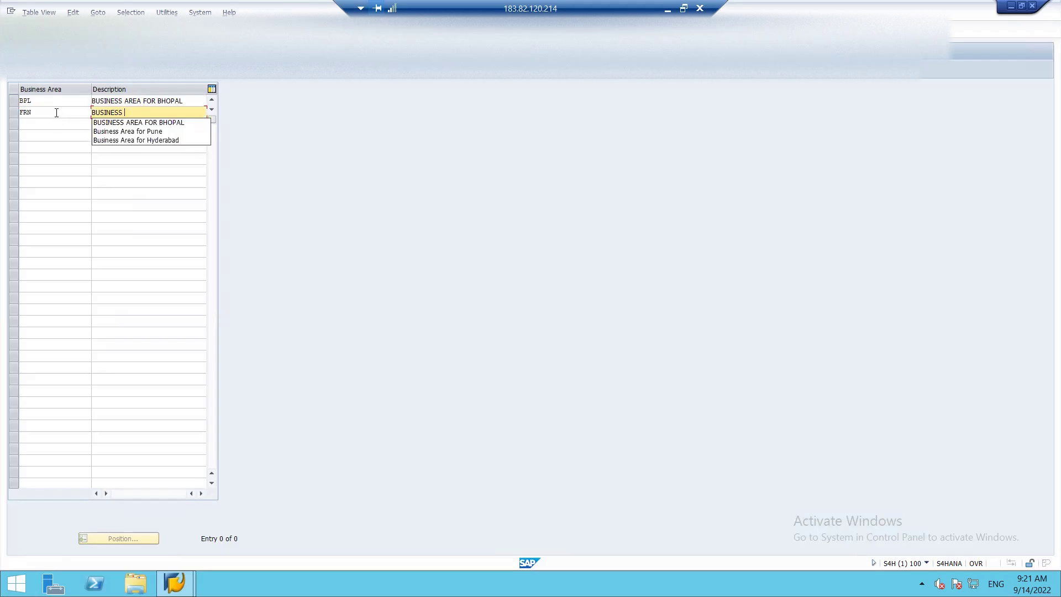
pyautogui.write('AE')
pyautogui.press('BackSpace')
pyautogui.write('REA FO')
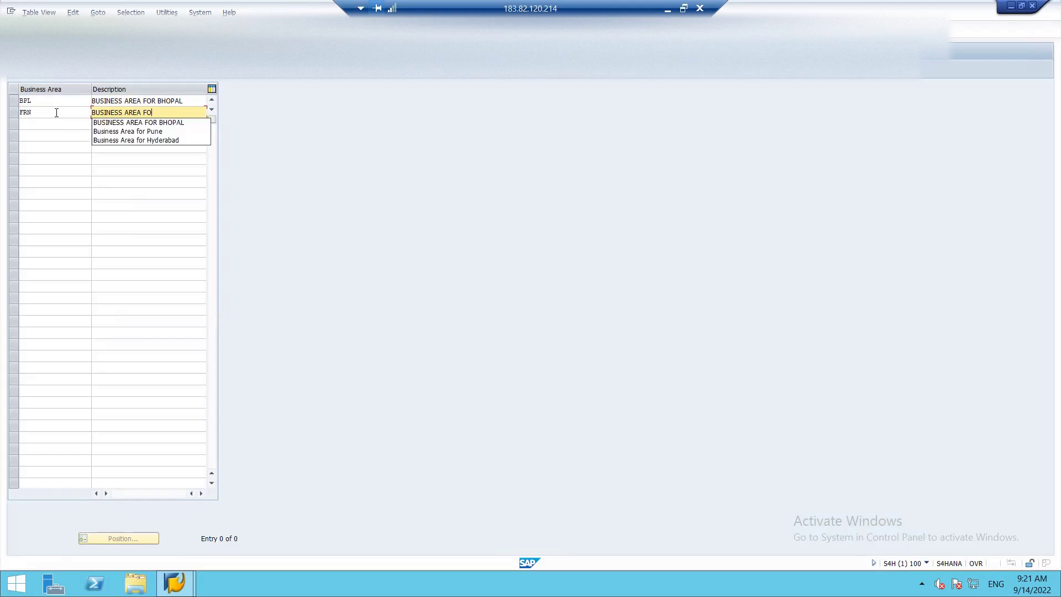
pyautogui.write('R ')
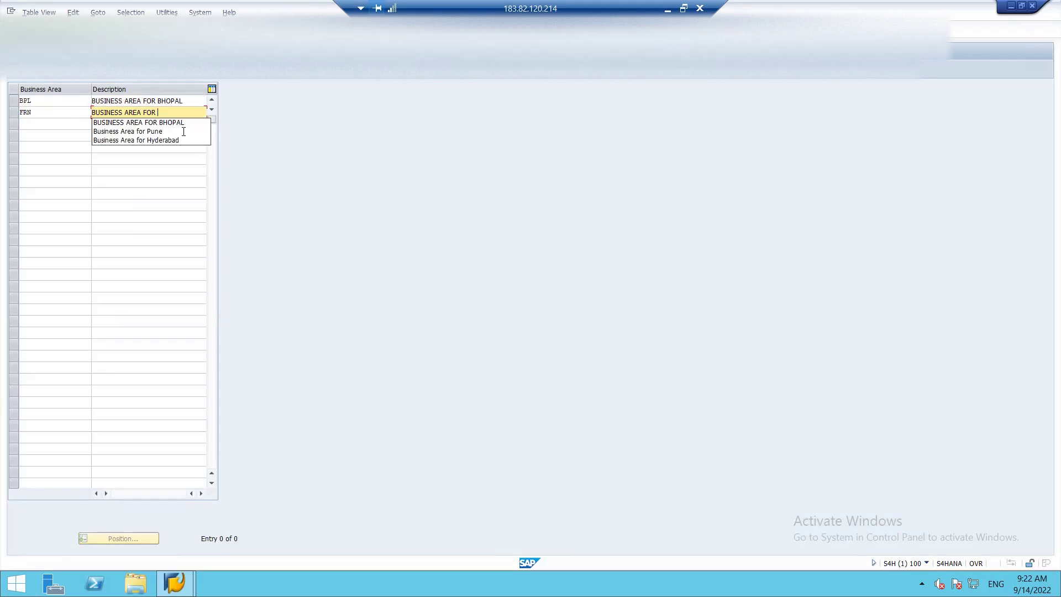
pyautogui.write('FRANKLIN')
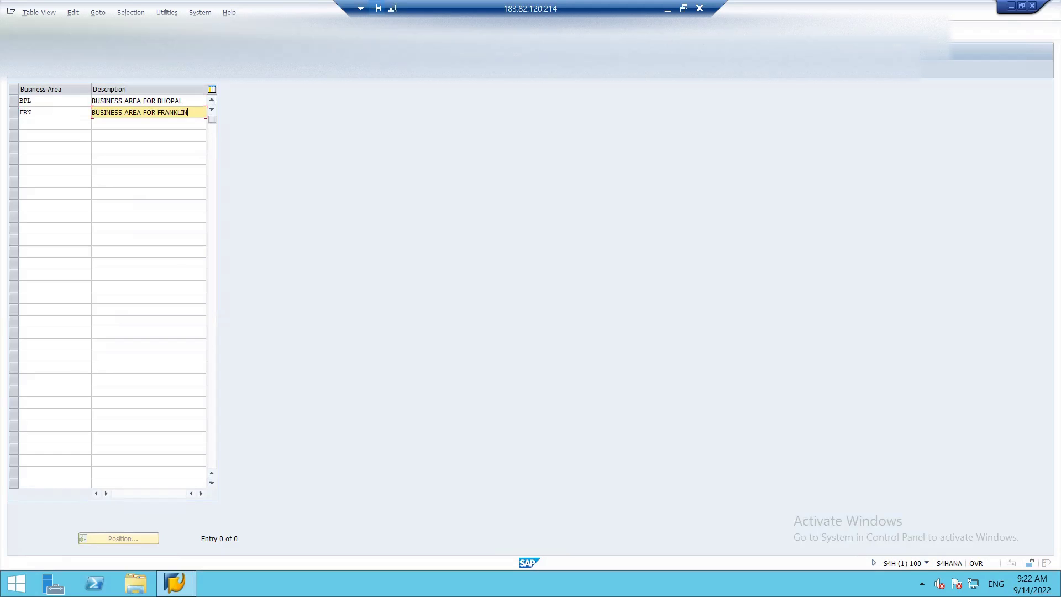
# Fix the duplicate key by renaming BPL to BPL1, then save the entries
pyautogui.press('Return')
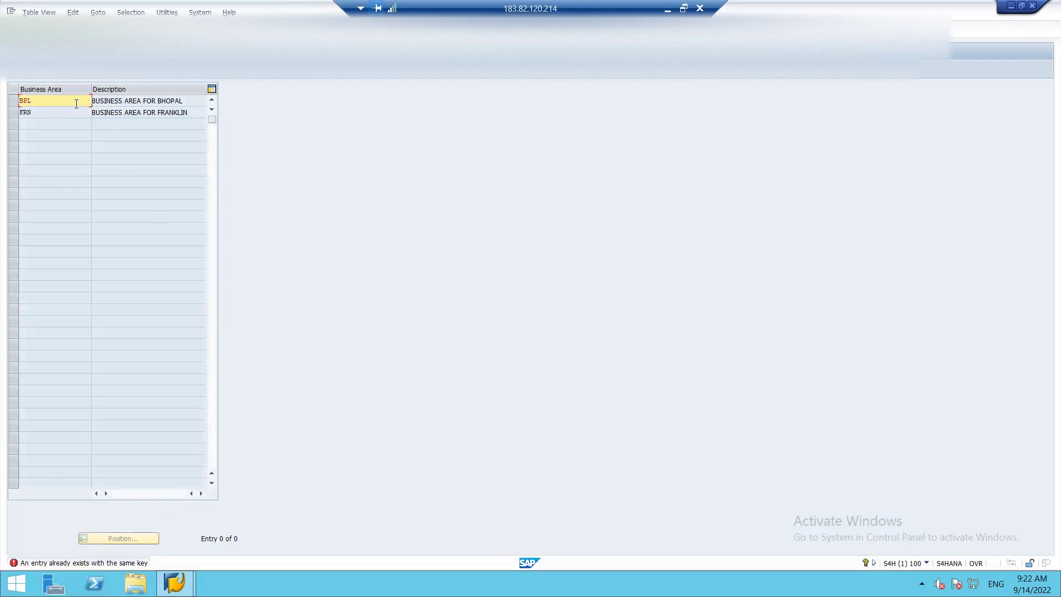
pyautogui.write('1')
pyautogui.press('Return')
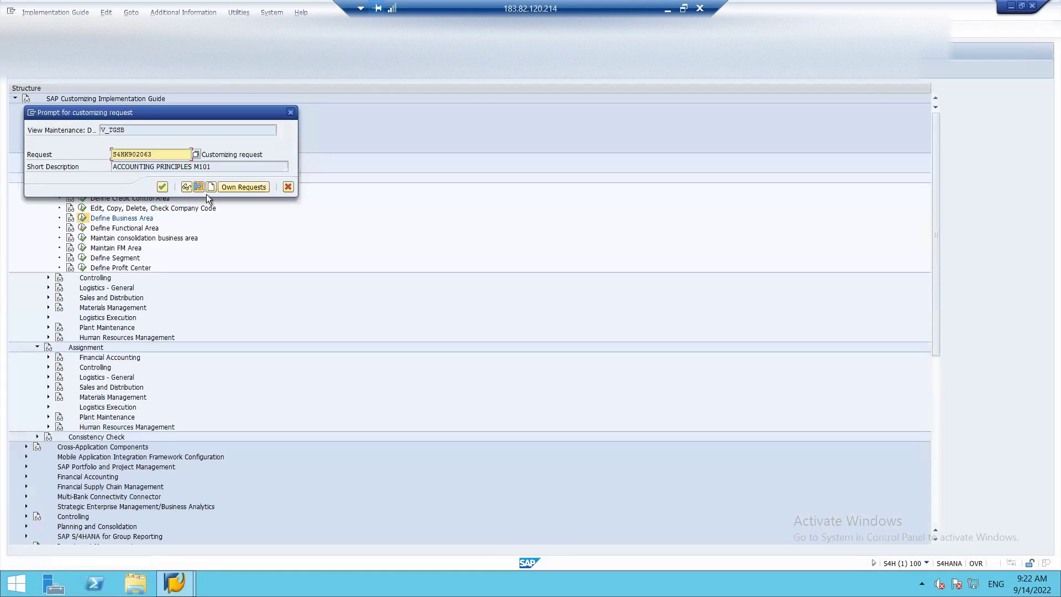
# Confirm customizing request M101 for BPL1 and FRN and return to the IMG tree
pyautogui.click(162, 186)
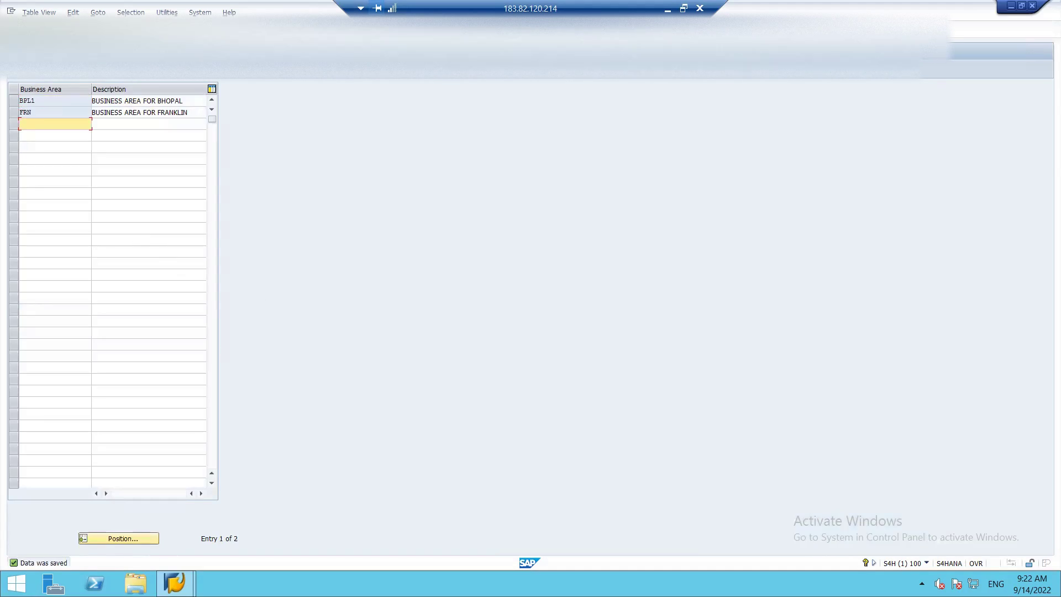
pyautogui.press('F3')
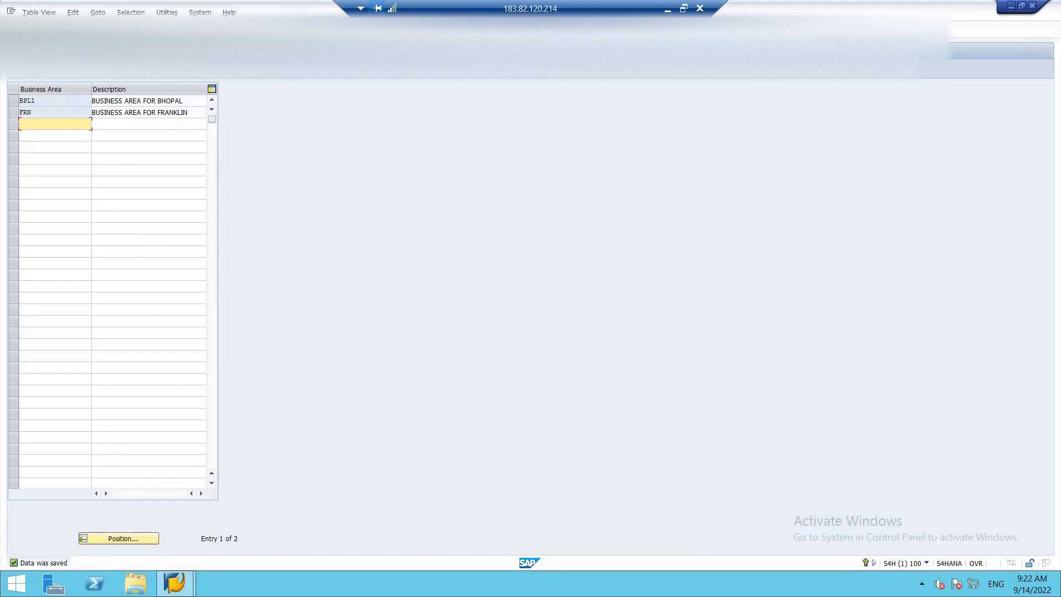
pyautogui.press('F3')
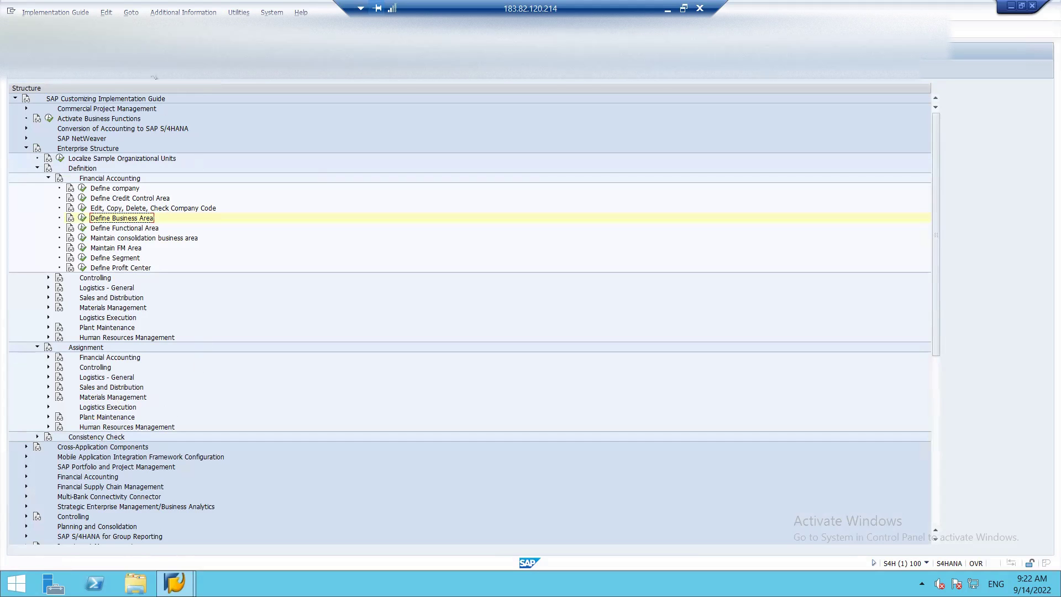
# Leave SPRO to check the company list, then reopen the SAP Reference IMG
pyautogui.press('F3')
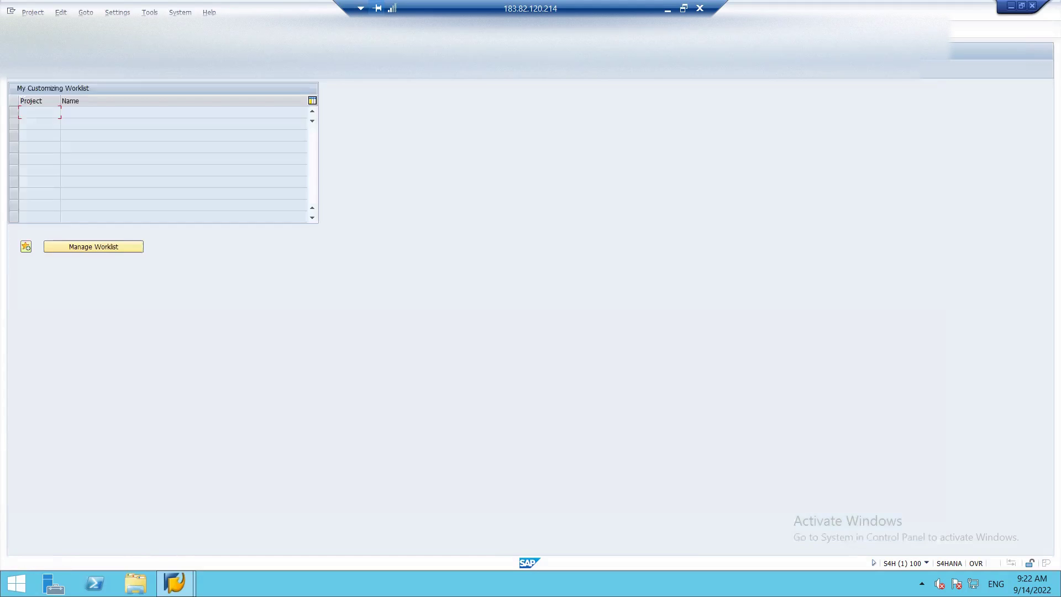
pyautogui.press('F3')
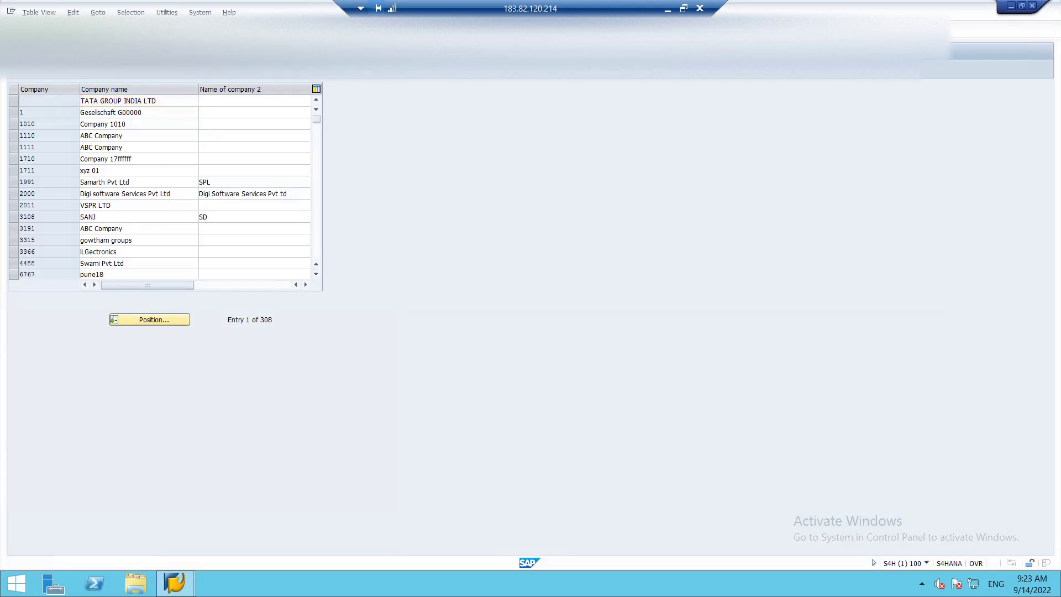
pyautogui.press('F3')
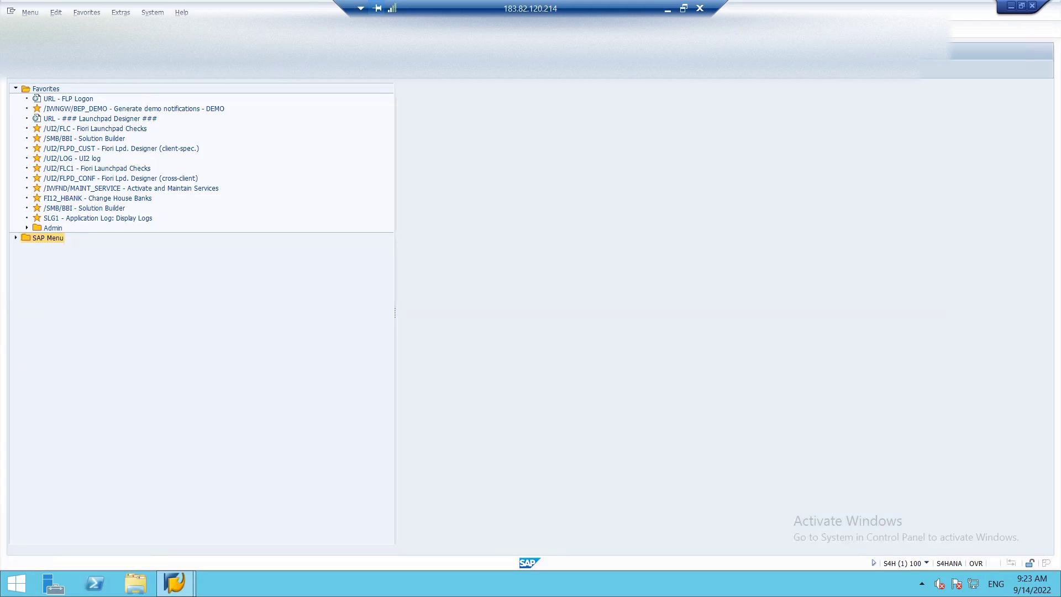
pyautogui.press('Return')
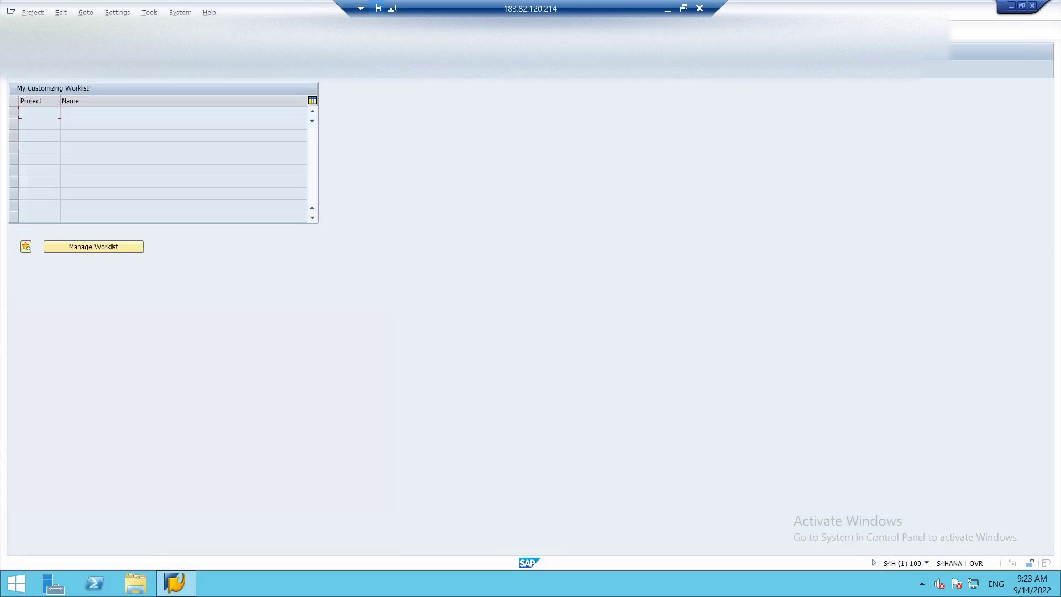
pyautogui.press('F5')
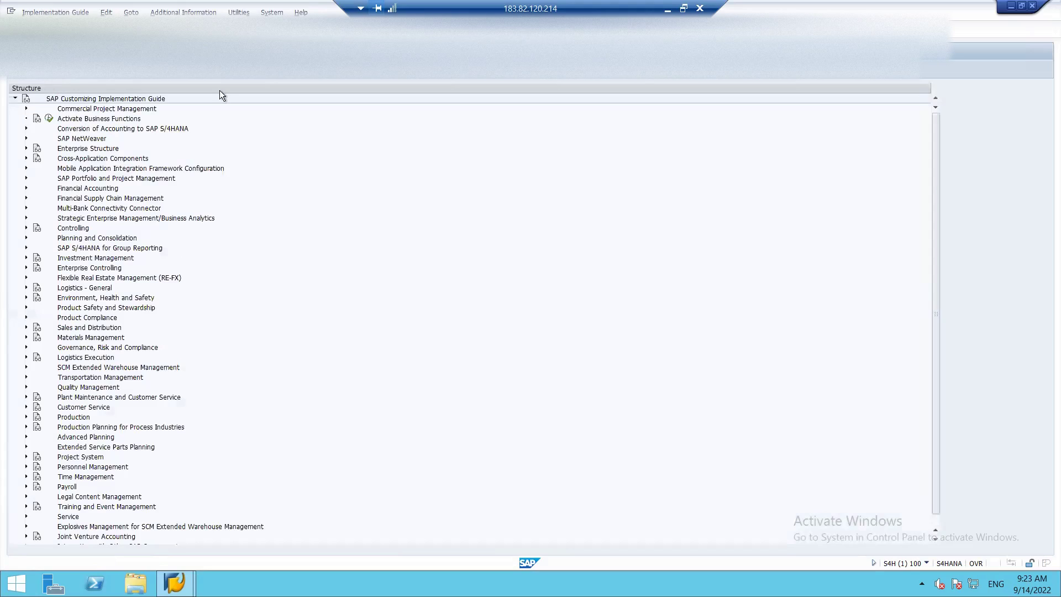
# Show technical names for Enterprise Structure > Definition > Financial Accounting activities, then exit to Easy Access
pyautogui.click(174, 12)
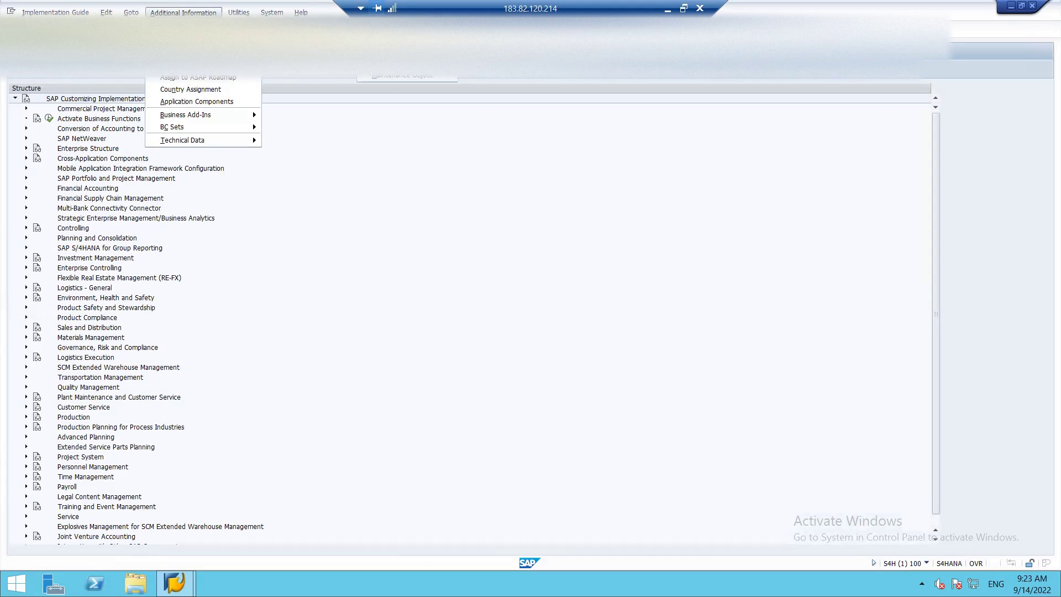
pyautogui.click(331, 115)
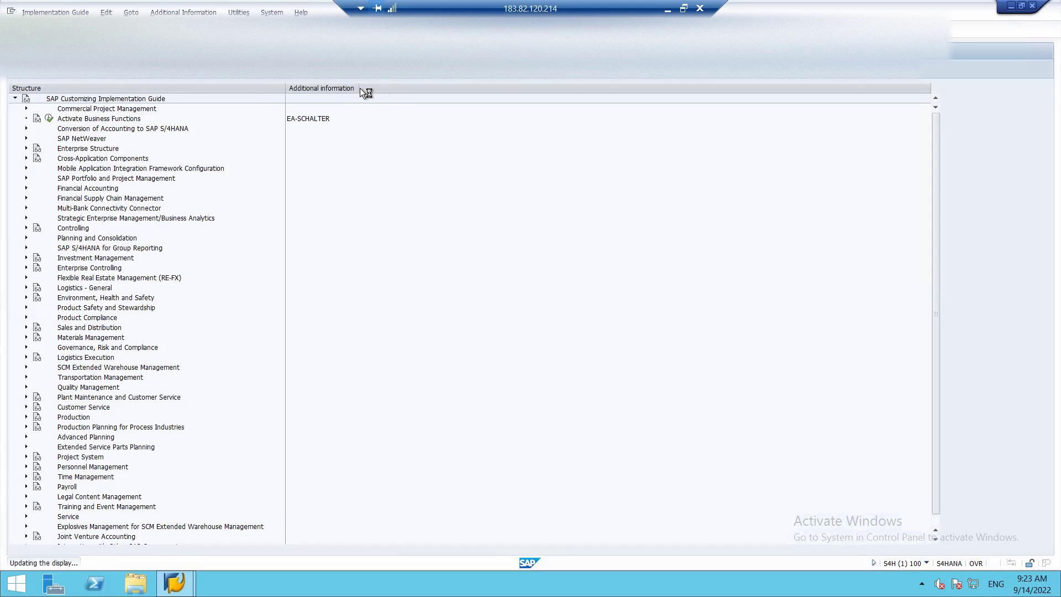
pyautogui.moveTo(359, 88); pyautogui.dragTo(331, 87)
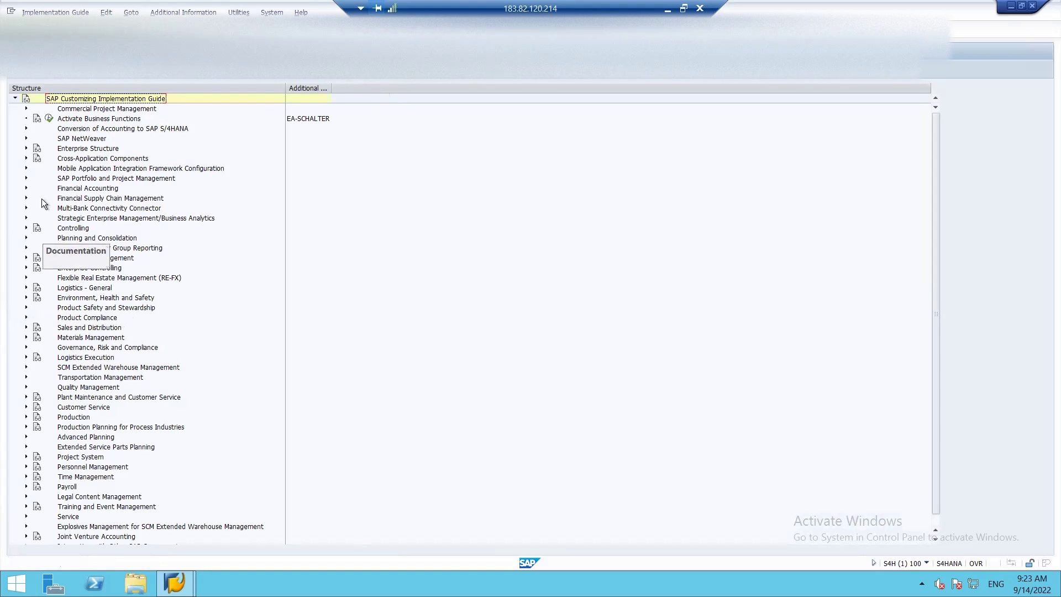
pyautogui.click(25, 147)
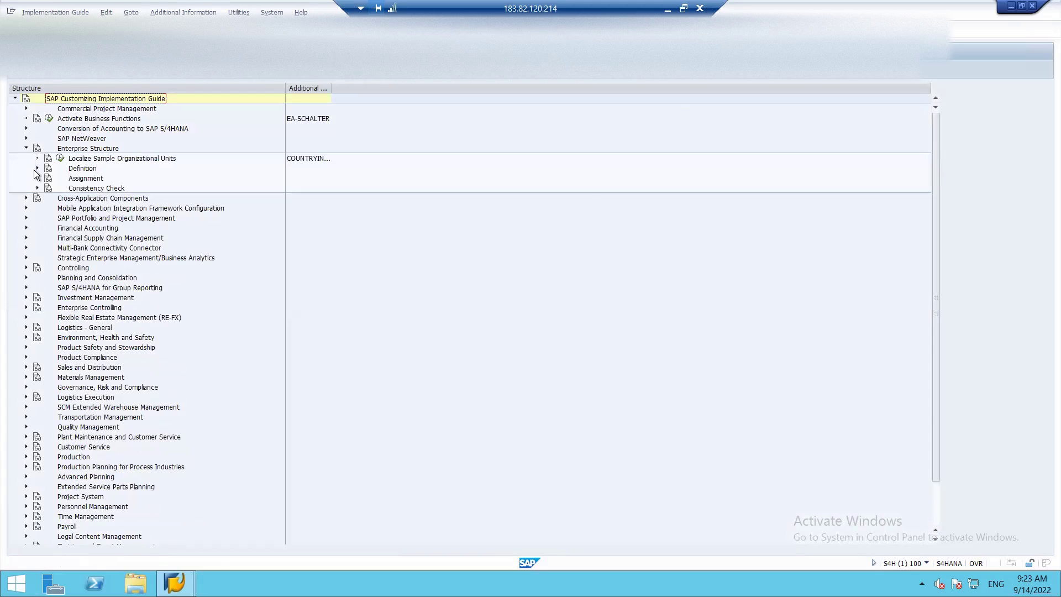
pyautogui.click(37, 168)
pyautogui.click(48, 178)
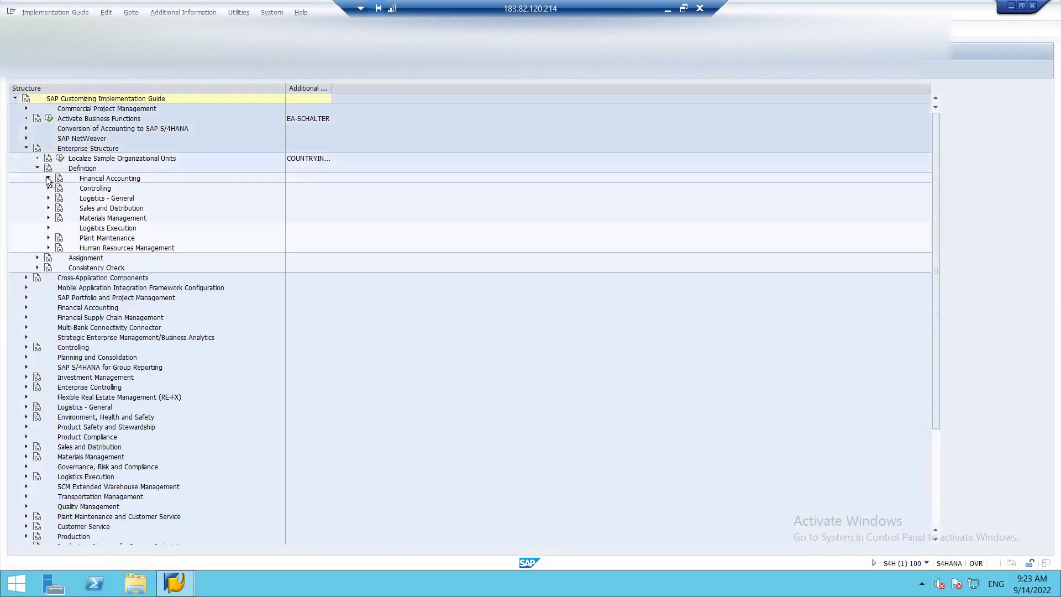
pyautogui.doubleClick(332, 87)
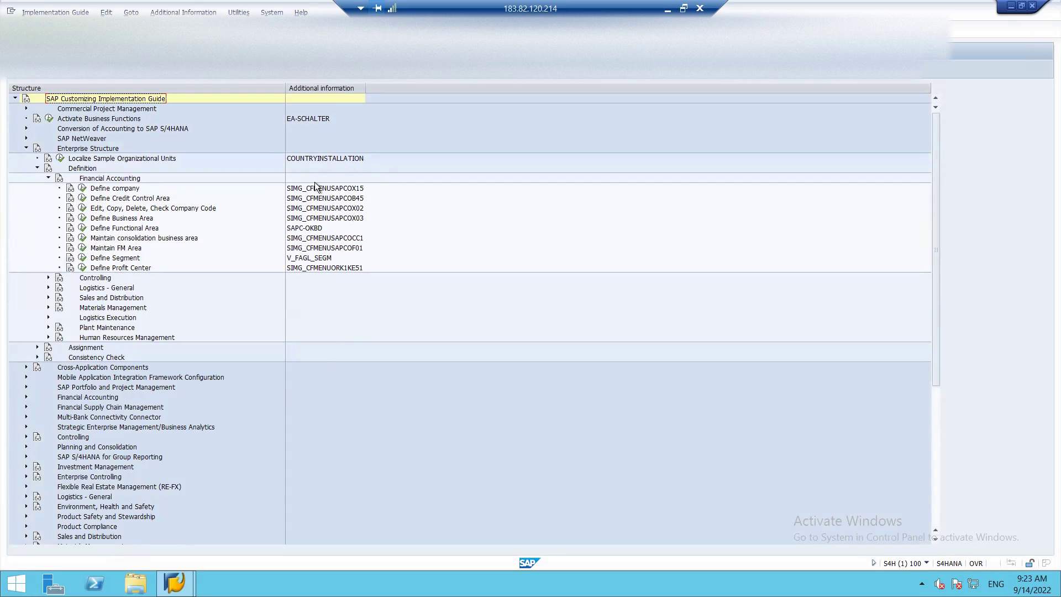
pyautogui.press('F3')
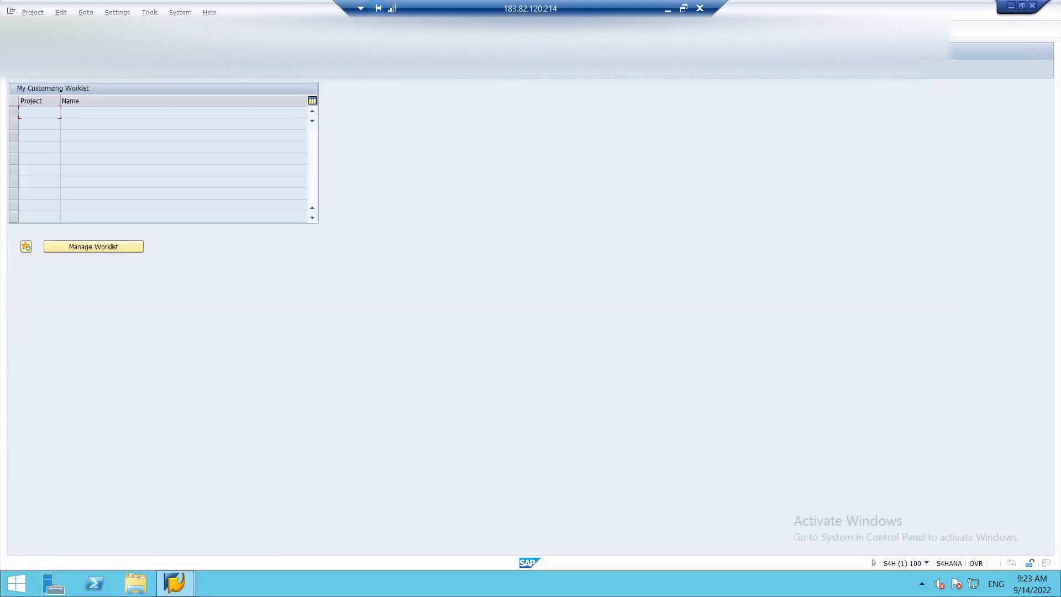
pyautogui.press('F3')
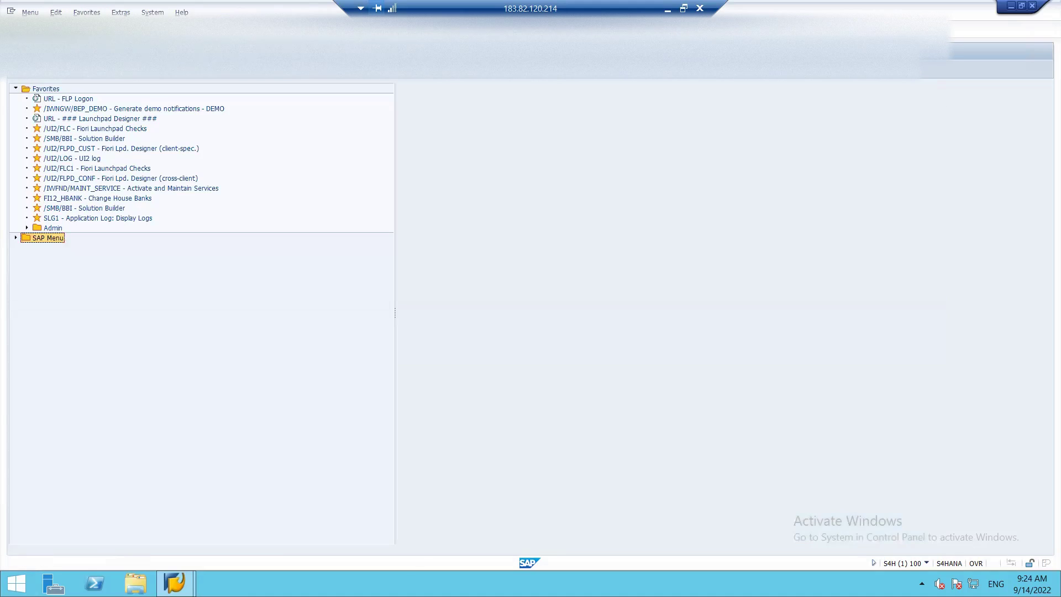